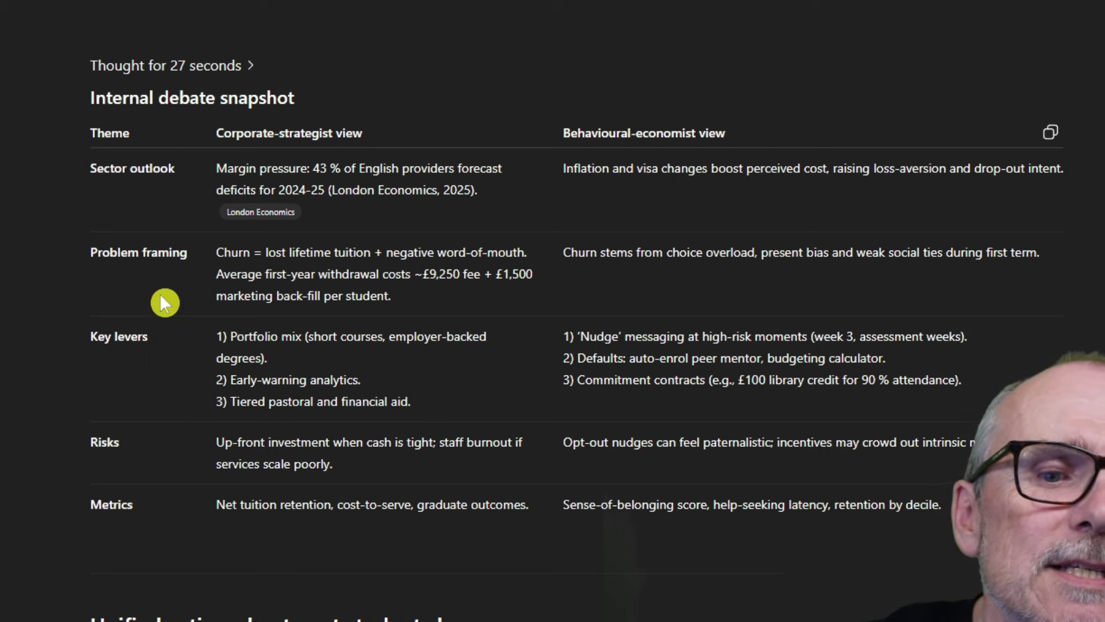
Step: Read the student churn answer, from the internal debate snapshot and unified action plan to the pro/cons overview, references and confidence level
scroll(172, 299, "down", 8)
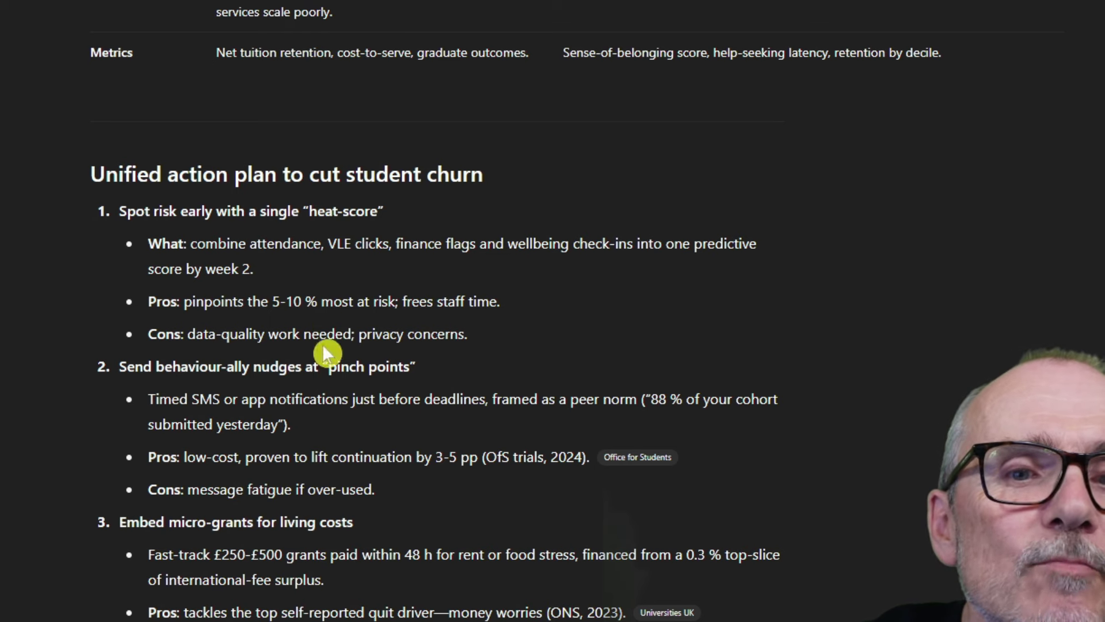
scroll(345, 326, "down", 4)
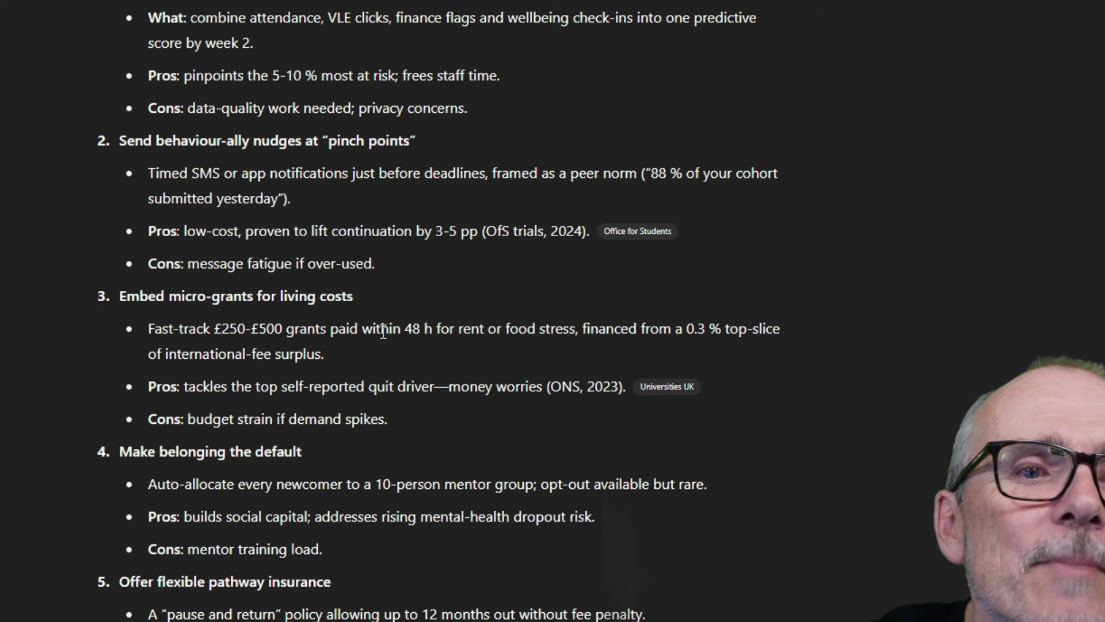
scroll(384, 334, "down", 2)
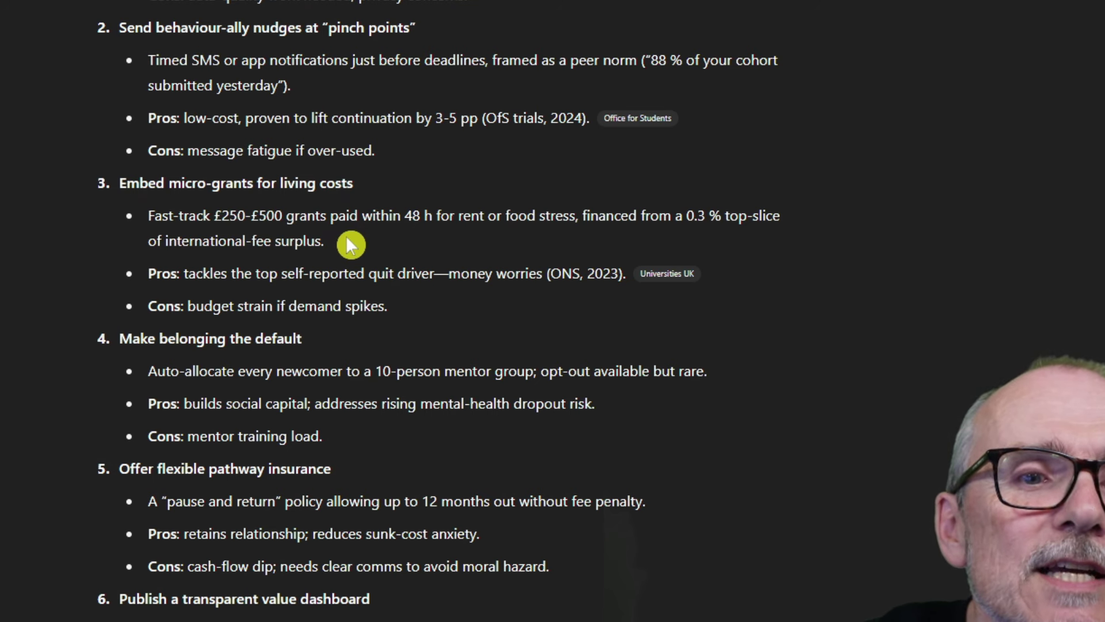
scroll(350, 244, "down", 2)
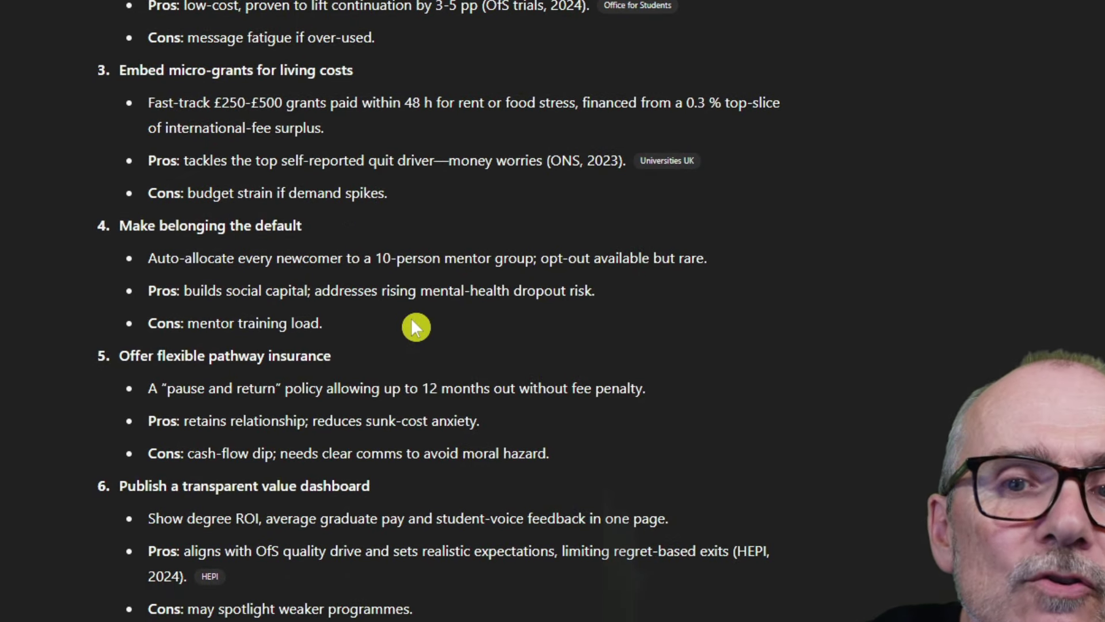
scroll(412, 320, "down", 2)
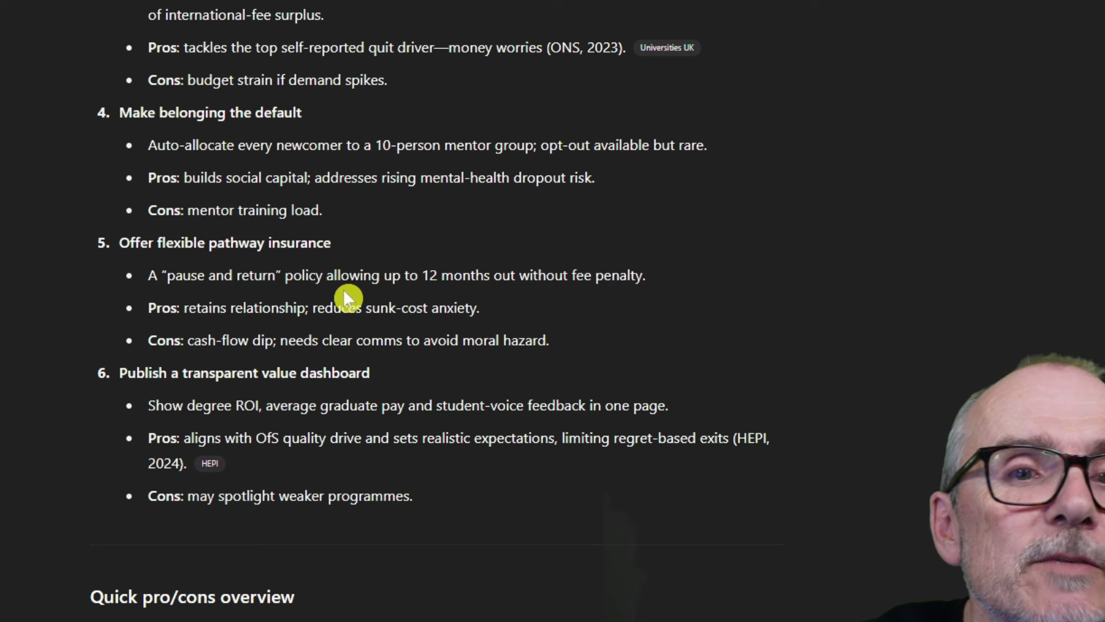
scroll(344, 291, "down", 2)
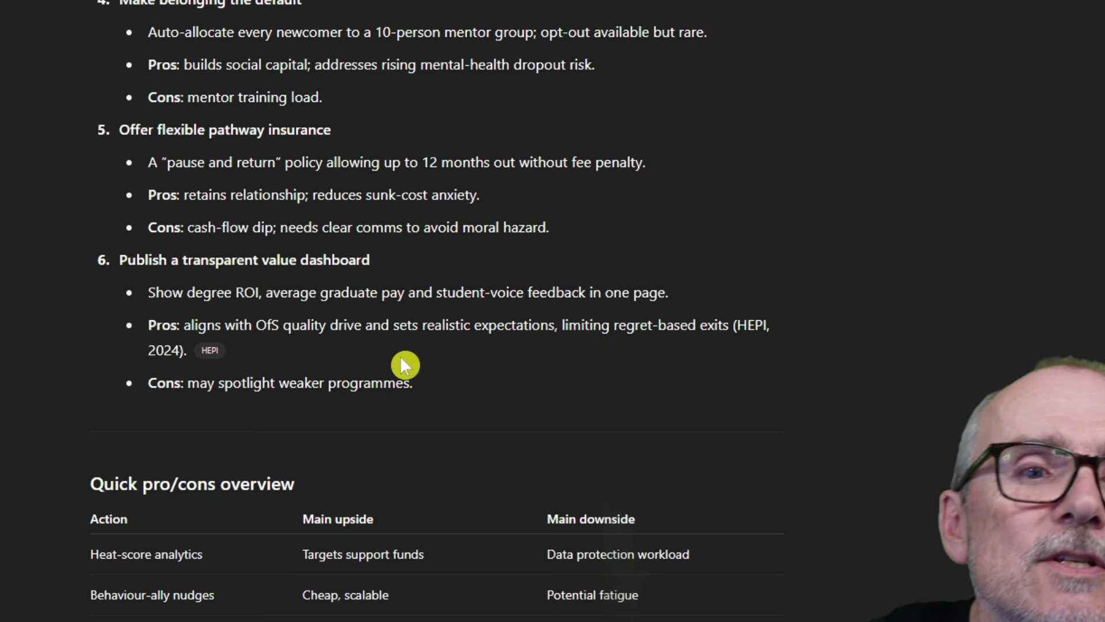
scroll(399, 356, "down", 6)
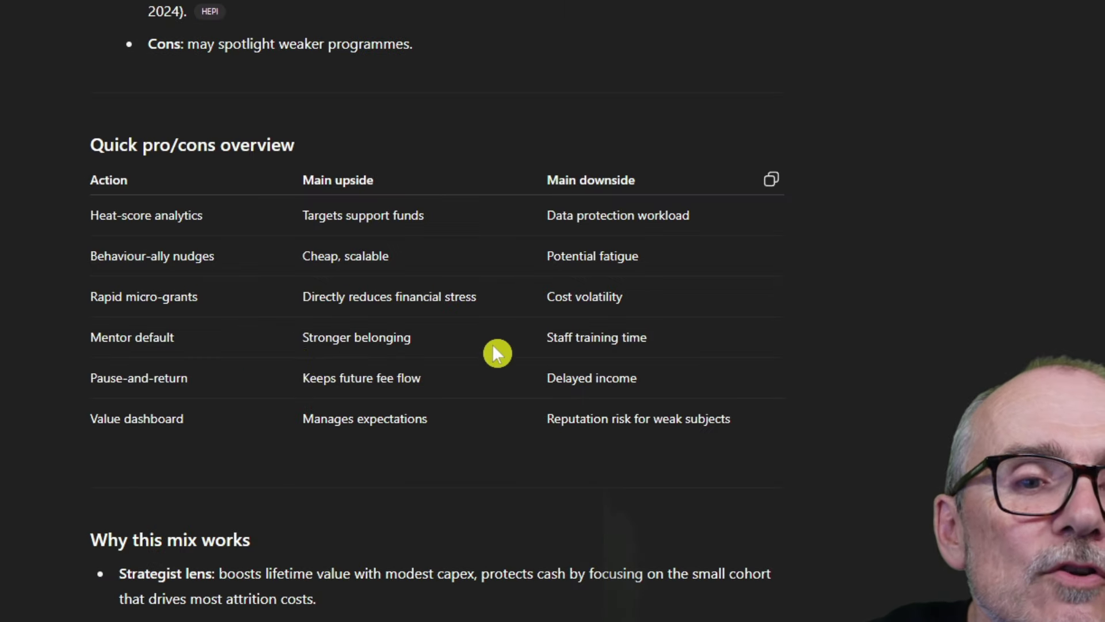
scroll(492, 351, "down", 2)
scroll(469, 358, "down", 6)
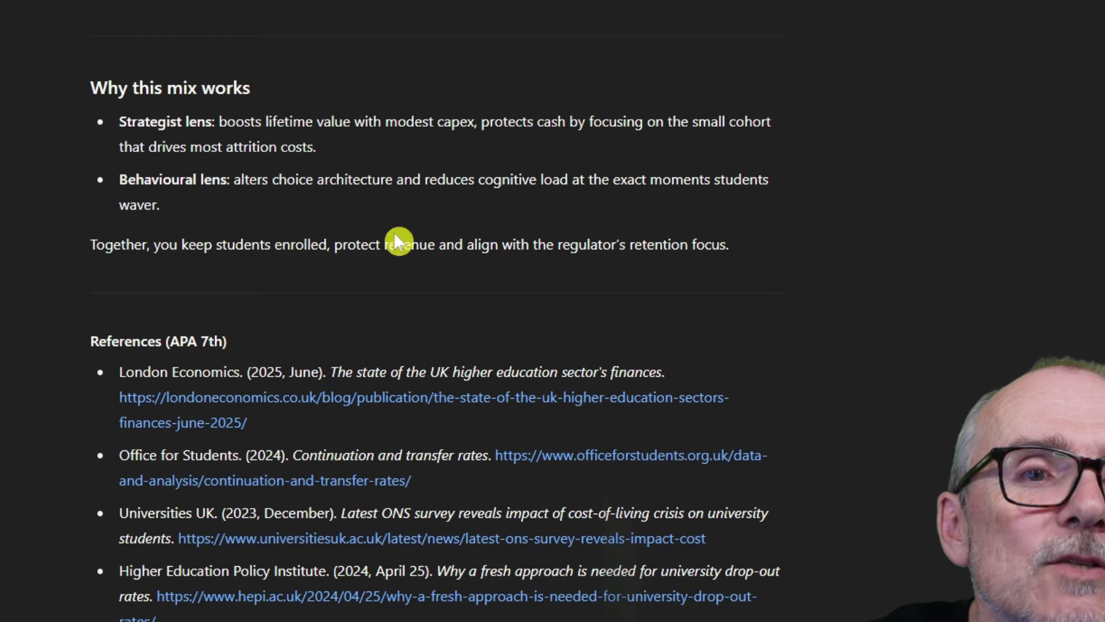
scroll(378, 246, "down", 4)
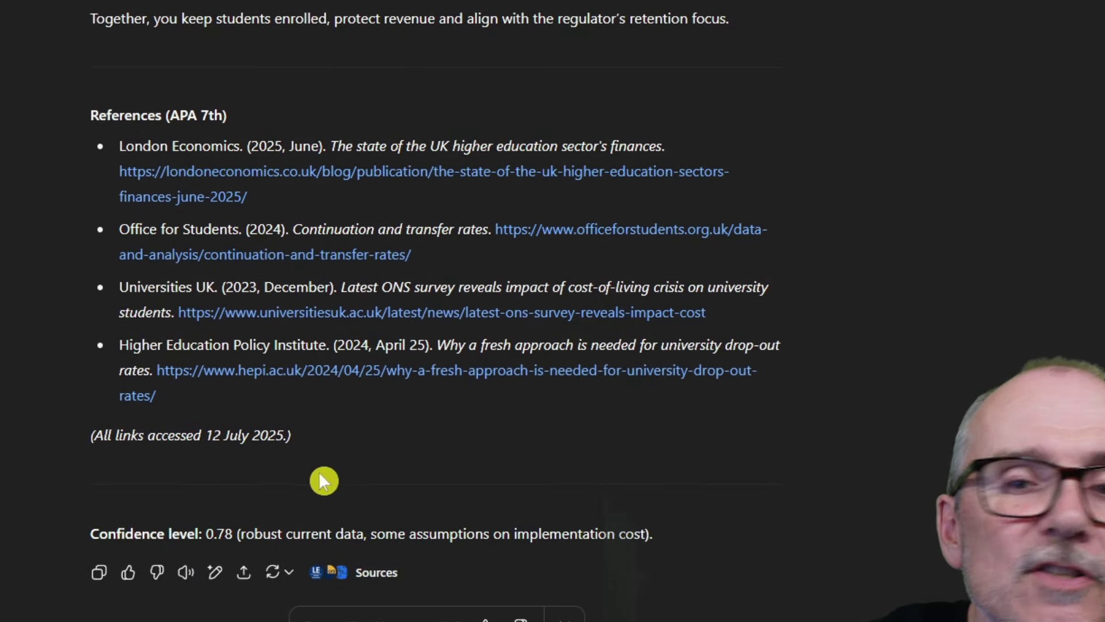
scroll(350, 412, "up", 20)
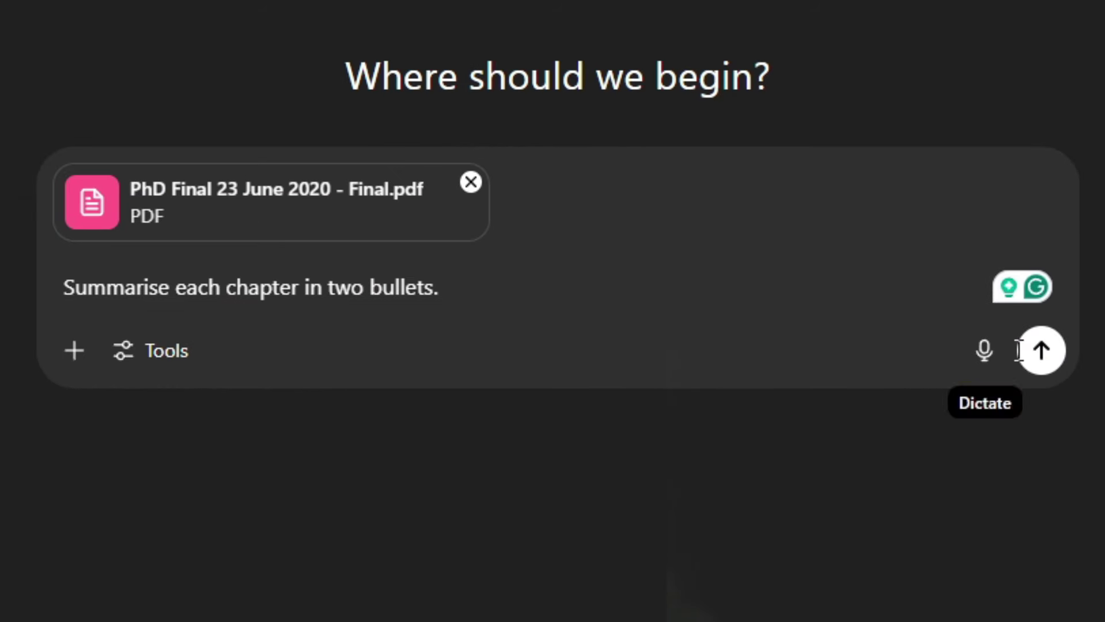
Step: Submit the prompt "Summarise each chapter in two bullets." with the attached thesis PDF, and review the chapter summaries and reference
left_click(1039, 351)
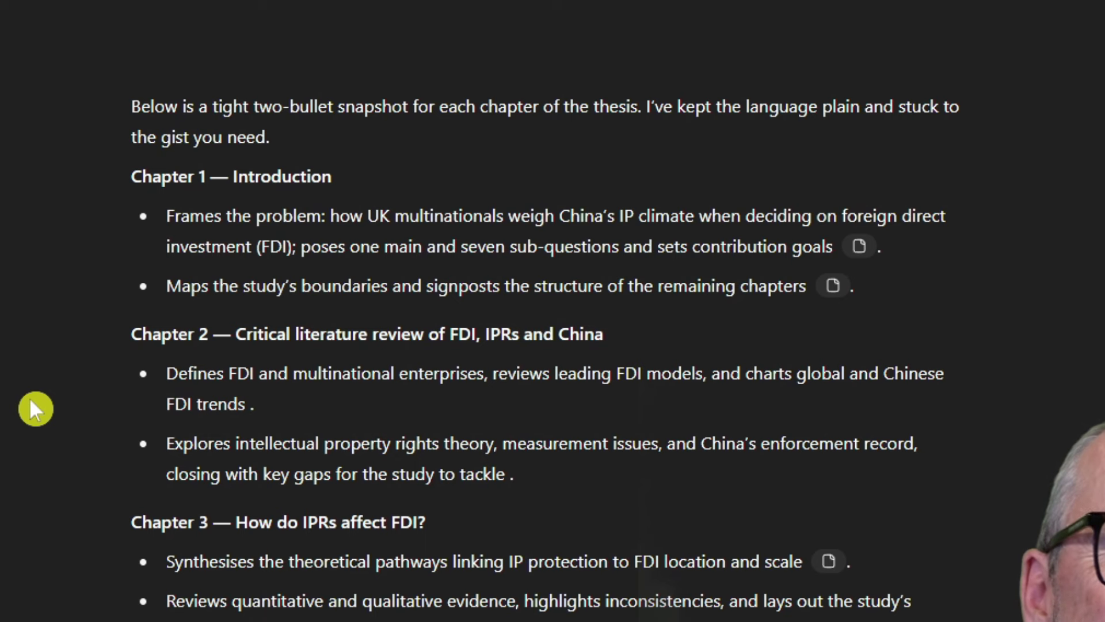
scroll(239, 247, "down", 2)
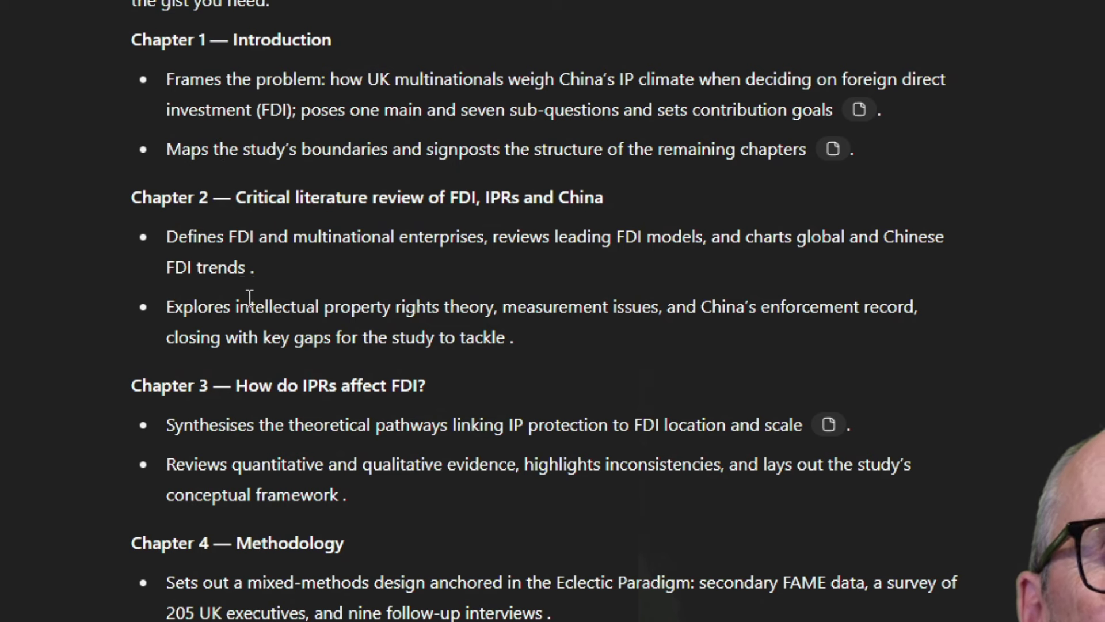
scroll(247, 293, "down", 3)
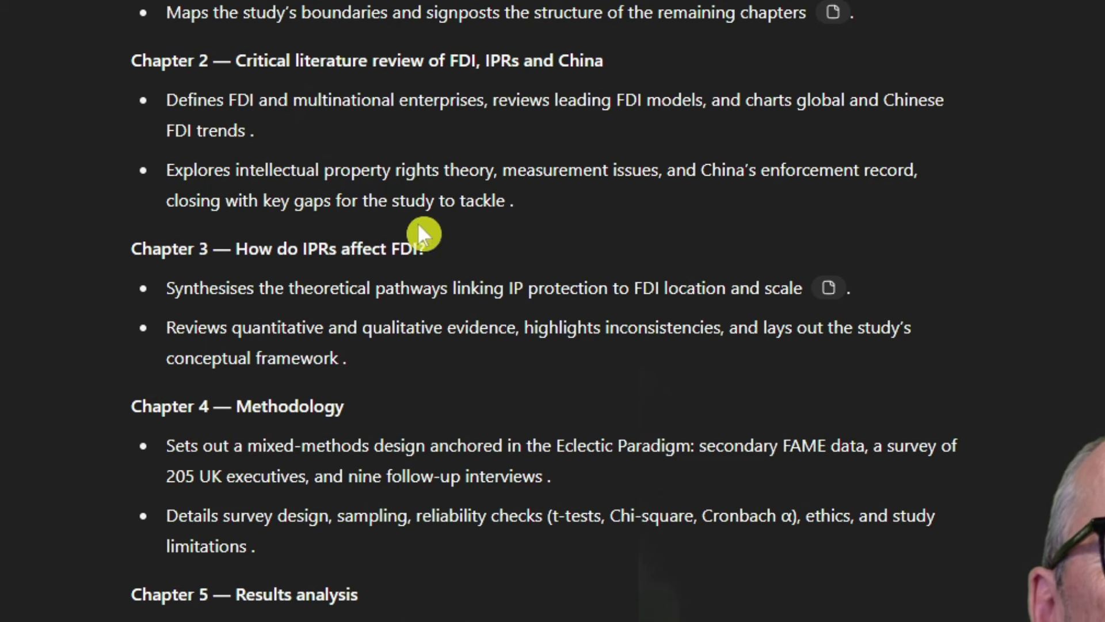
scroll(349, 230, "down", 10)
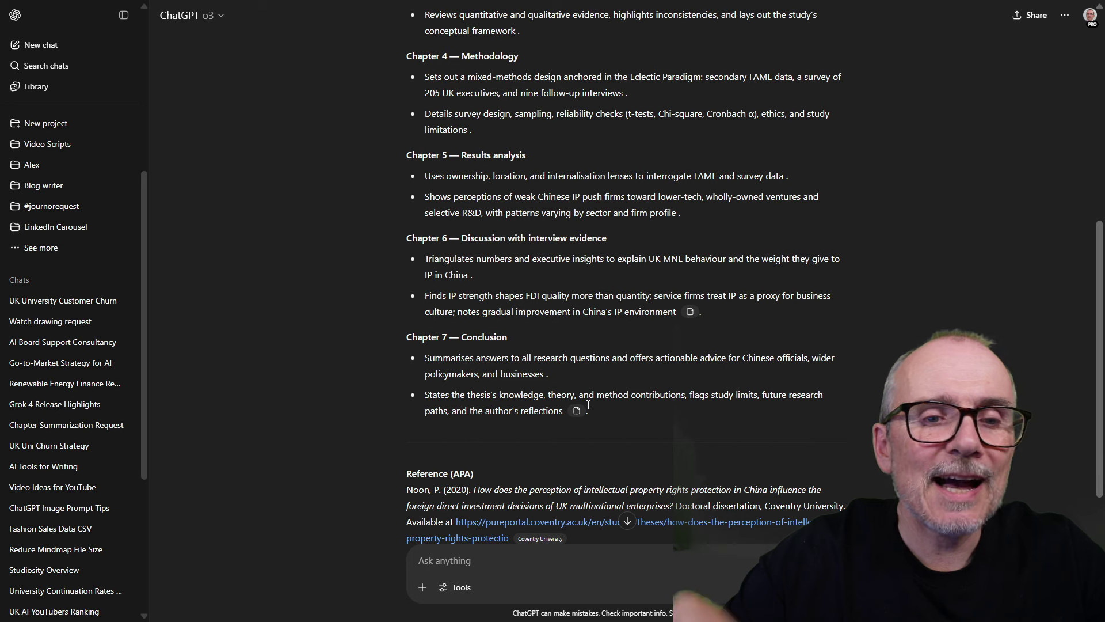
scroll(652, 286, "down", 2)
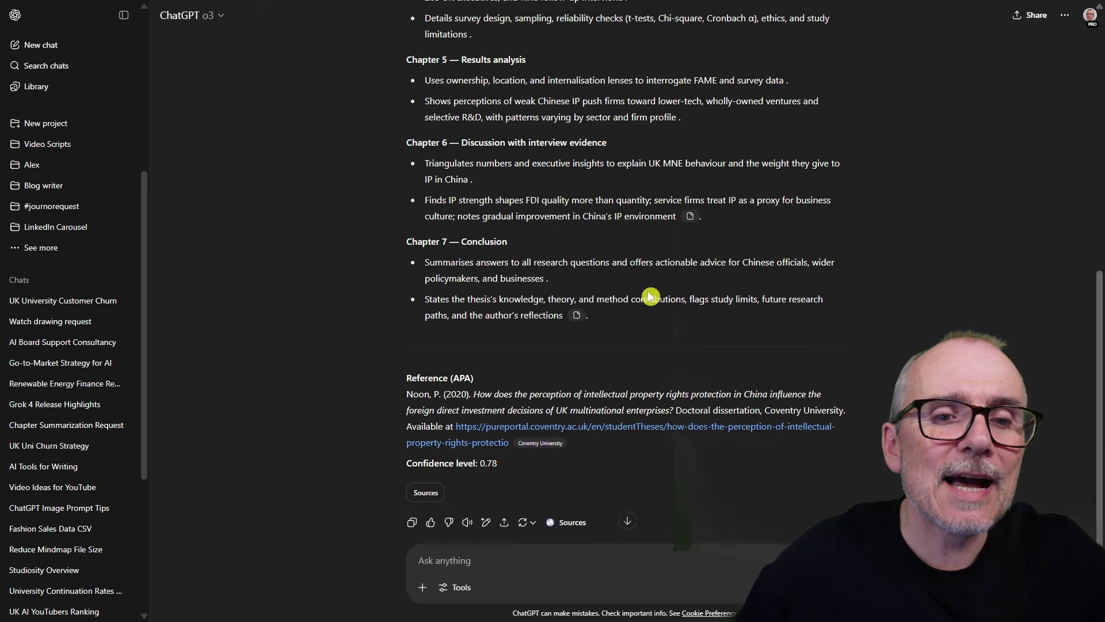
scroll(659, 303, "up", 8)
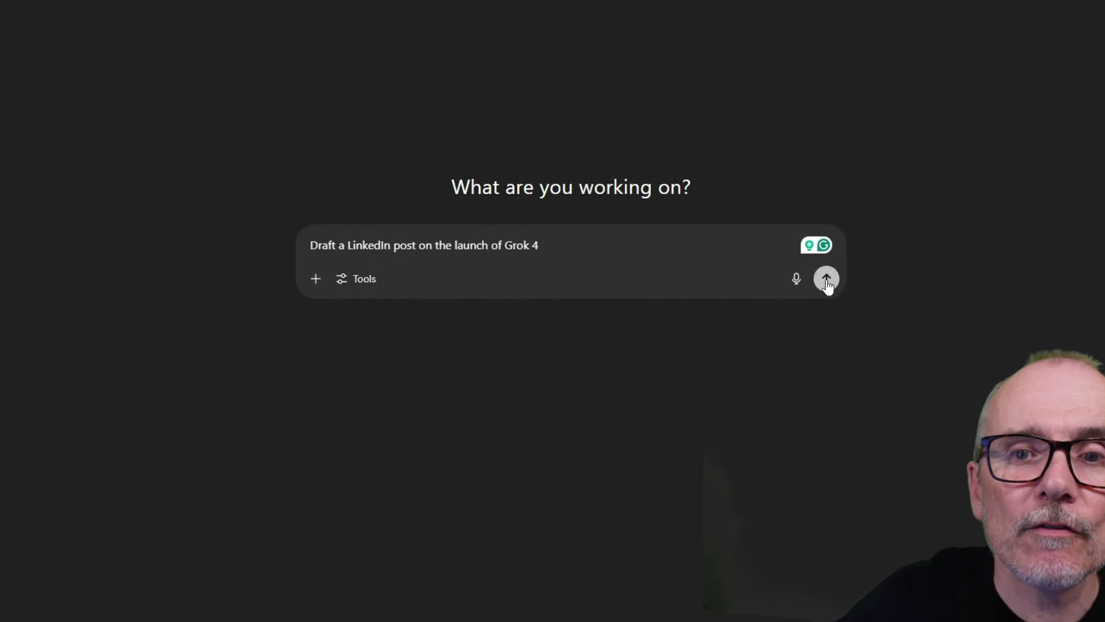
Step: Submit the prompt "Draft a LinkedIn post on the launch of Grok 4" and review the drafted post through its references
left_click(890, 271)
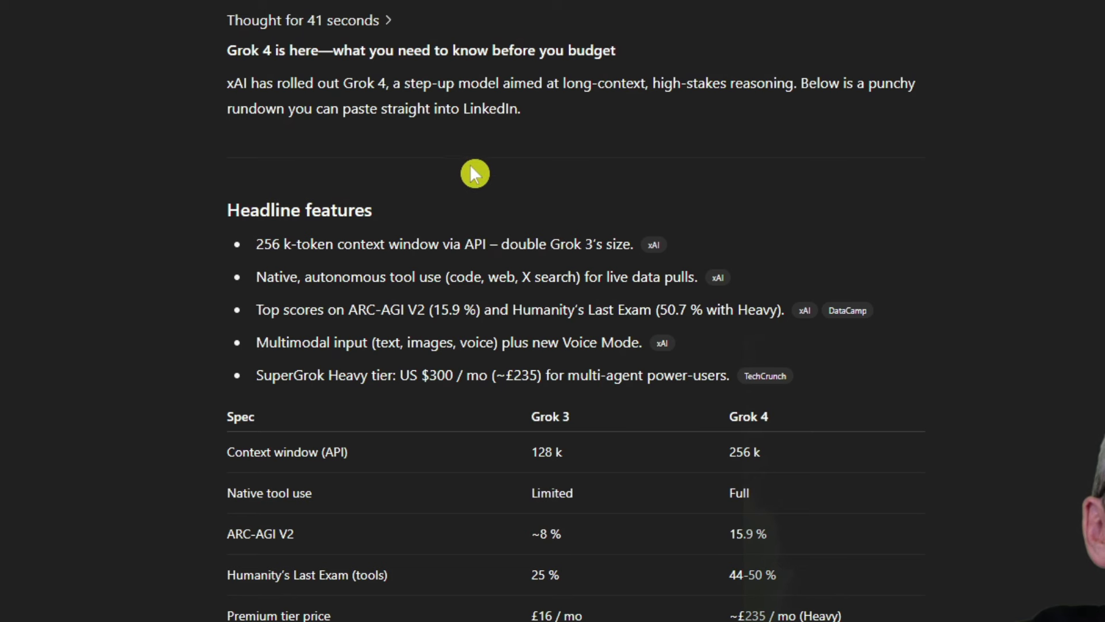
scroll(471, 168, "down", 2)
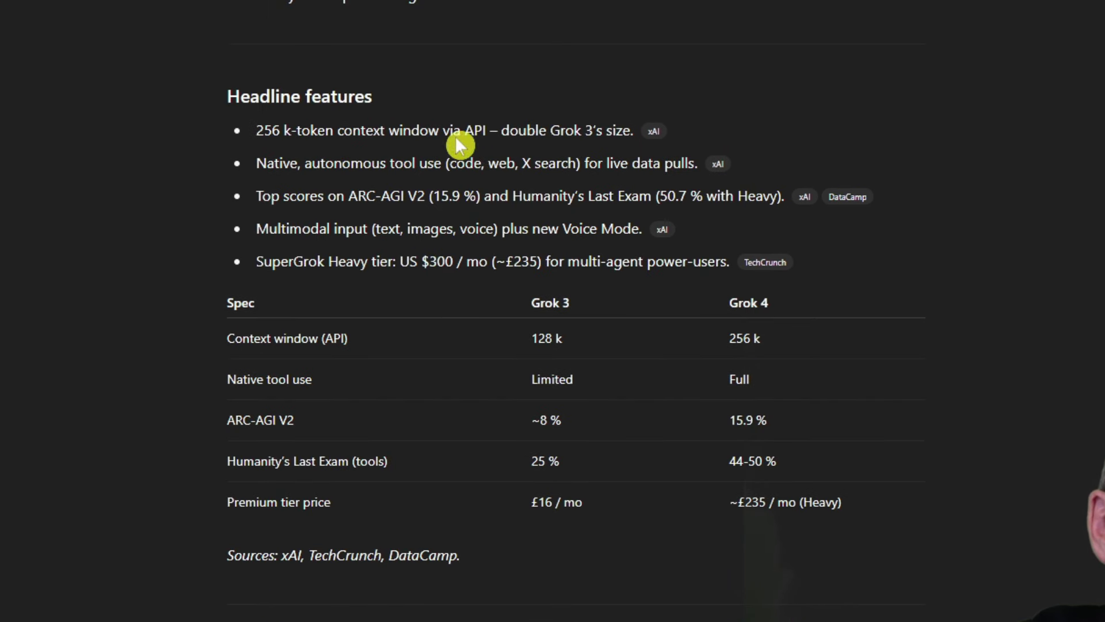
scroll(415, 247, "down", 4)
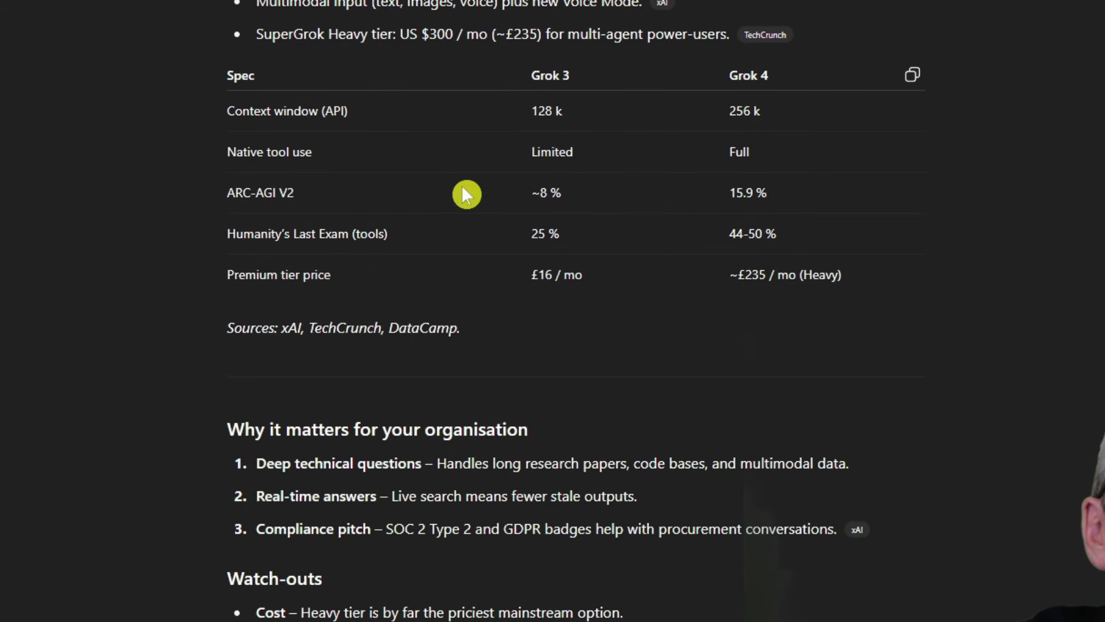
scroll(463, 190, "down", 2)
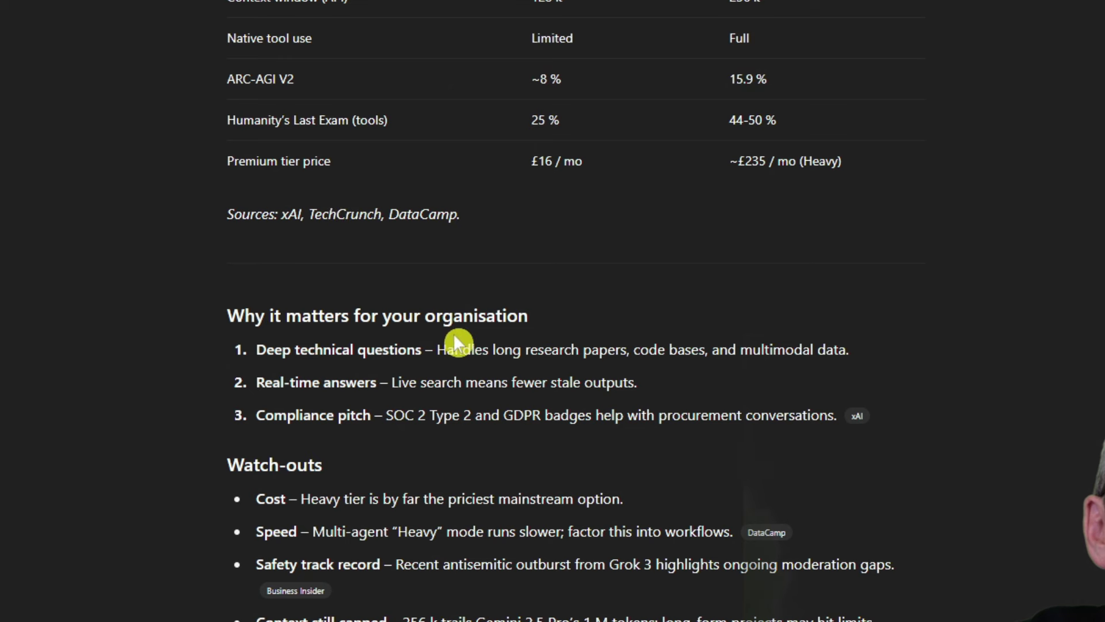
scroll(538, 321, "down", 2)
scroll(386, 271, "down", 2)
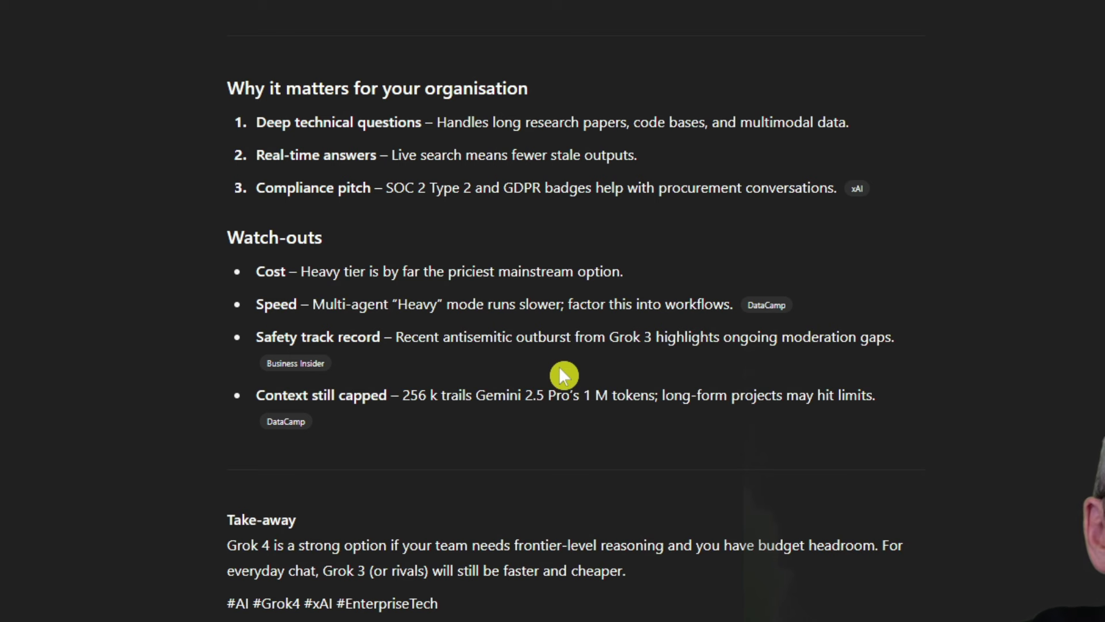
scroll(338, 293, "down", 2)
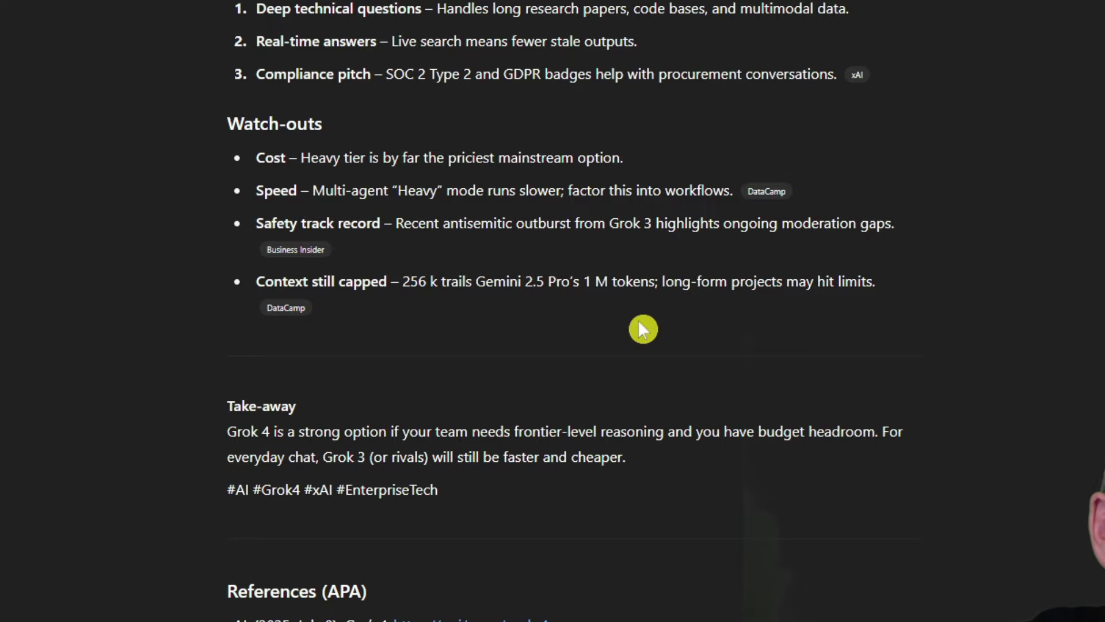
scroll(583, 325, "down", 7)
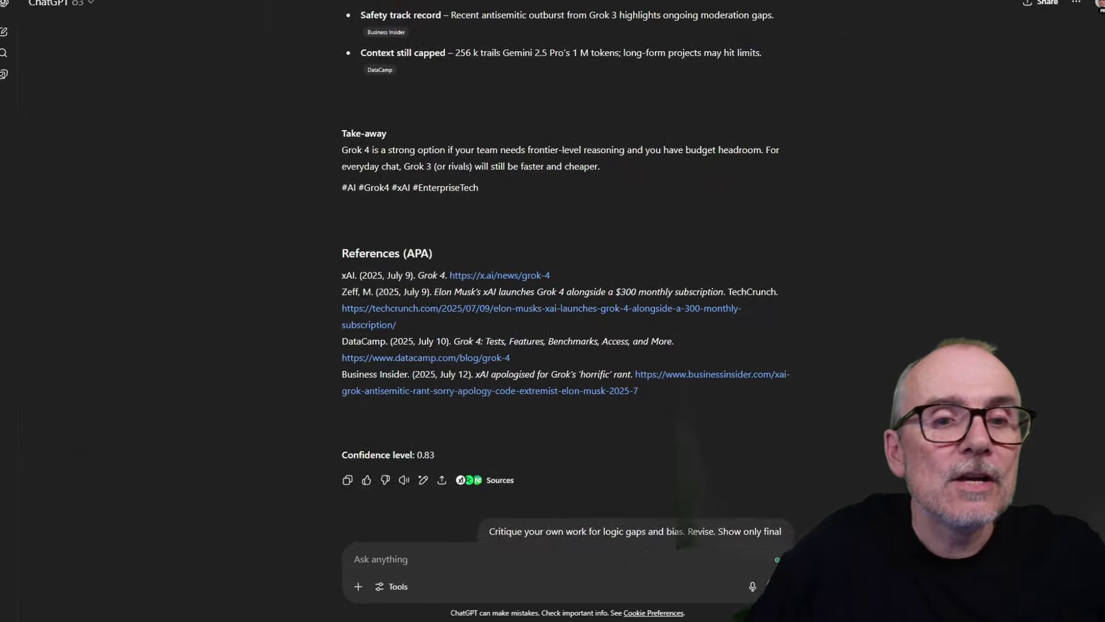
Step: Send "Critique your own work for logic gaps and bias. Revise. Show only final version. Highlight differences." and review the revised post
key("Return")
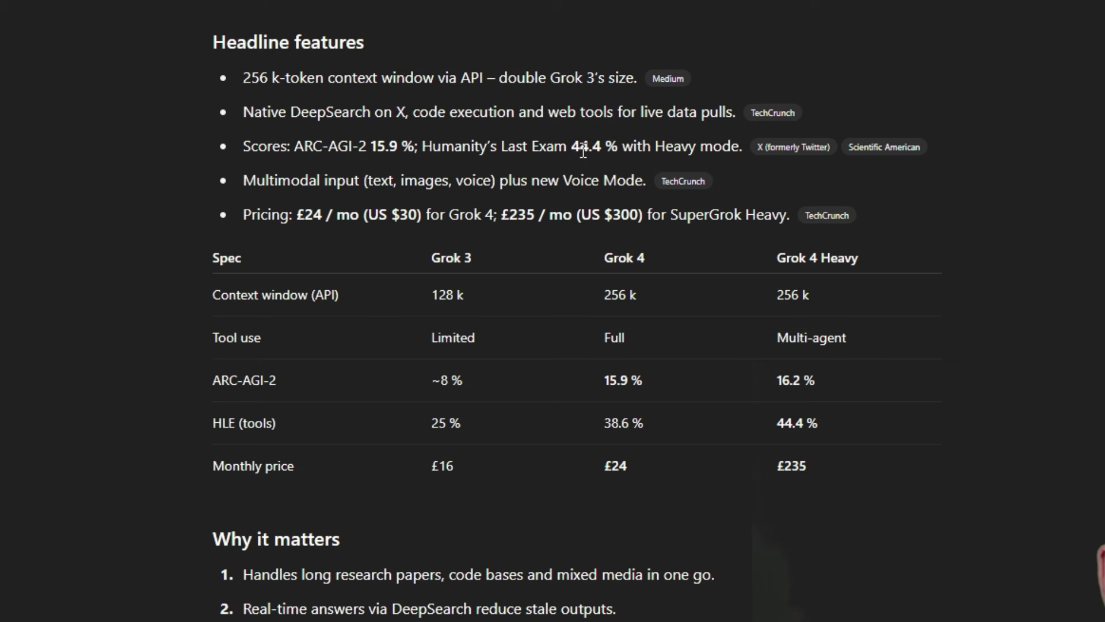
scroll(575, 150, "down", 2)
scroll(541, 149, "down", 2)
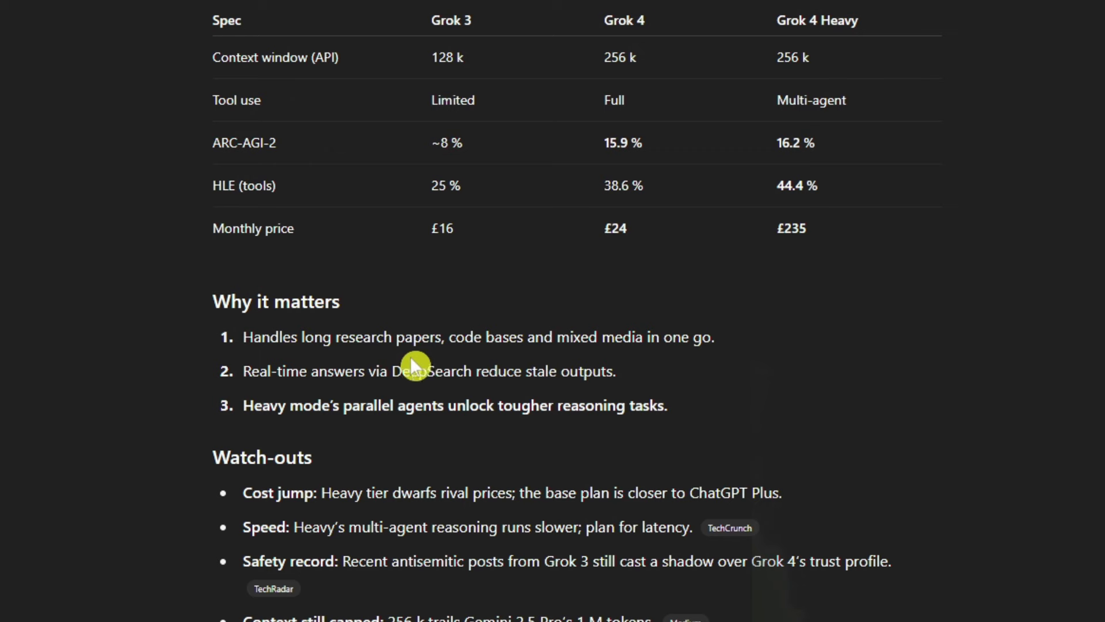
left_click(707, 331)
scroll(482, 300, "down", 5)
scroll(483, 299, "down", 3)
scroll(483, 295, "down", 2)
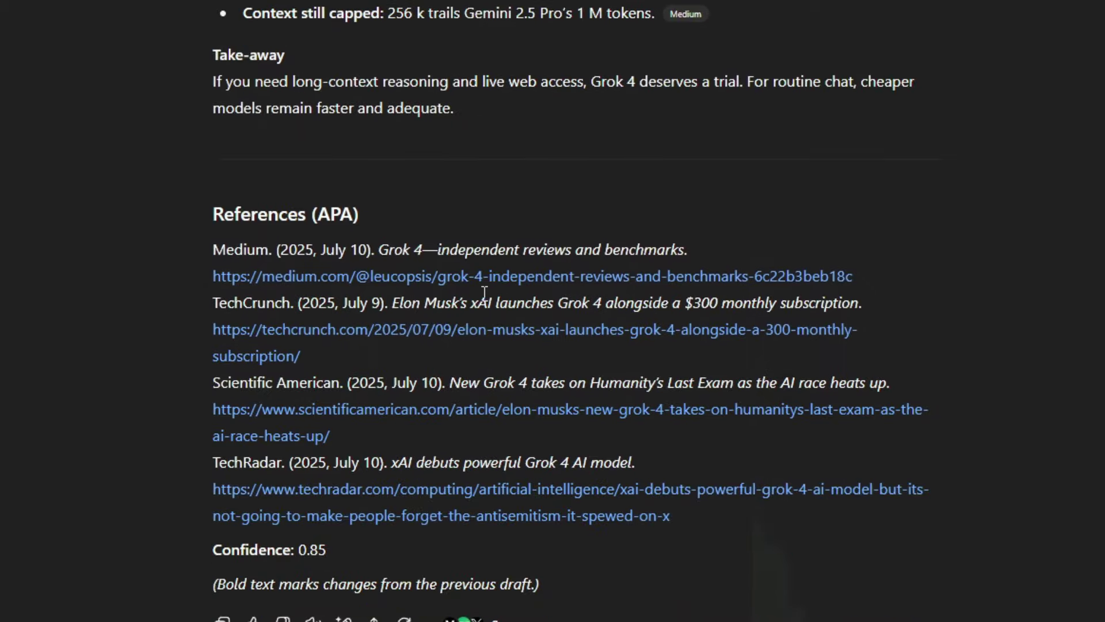
Step: Compare the highlighted changes in the revised Grok 4 post with the original draft above it
scroll(484, 293, "up", 5)
scroll(485, 294, "up", 4)
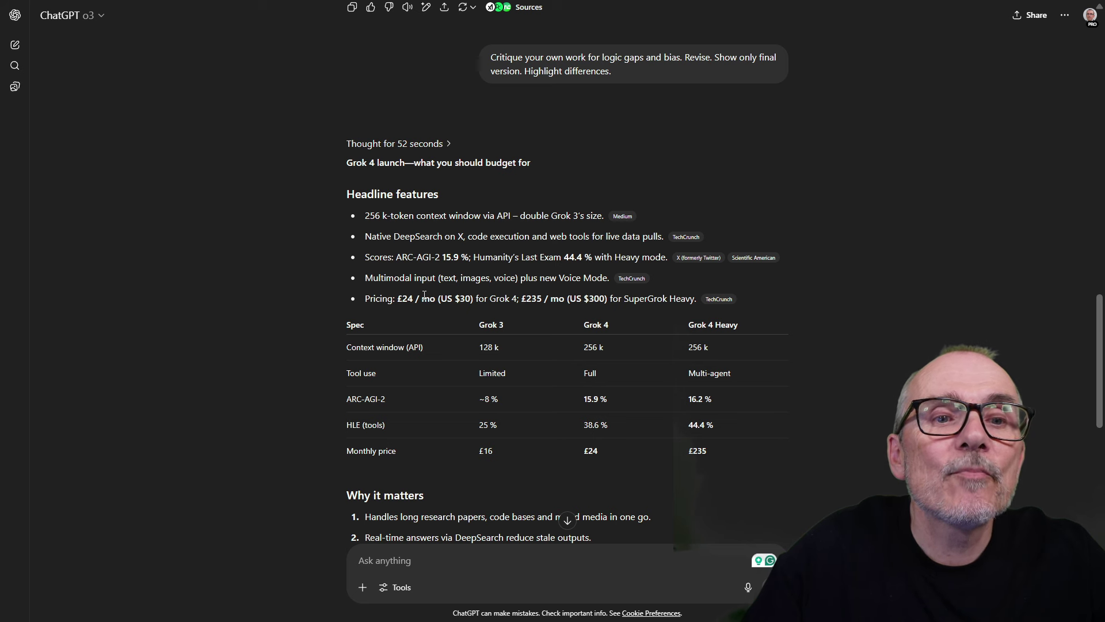
scroll(540, 297, "down", 2)
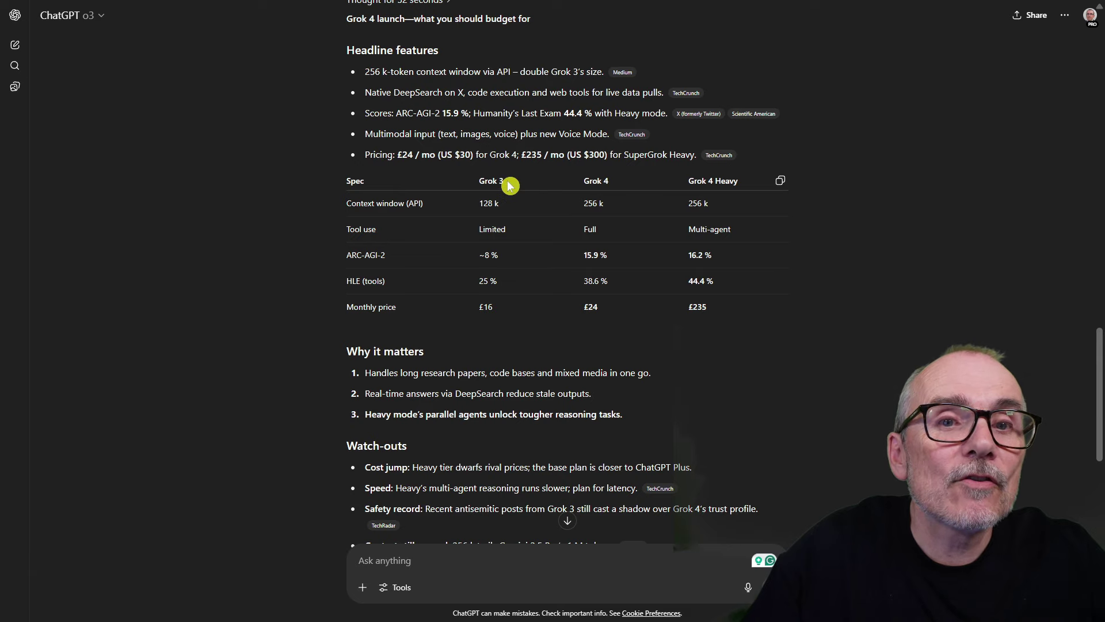
scroll(539, 239, "up", 15)
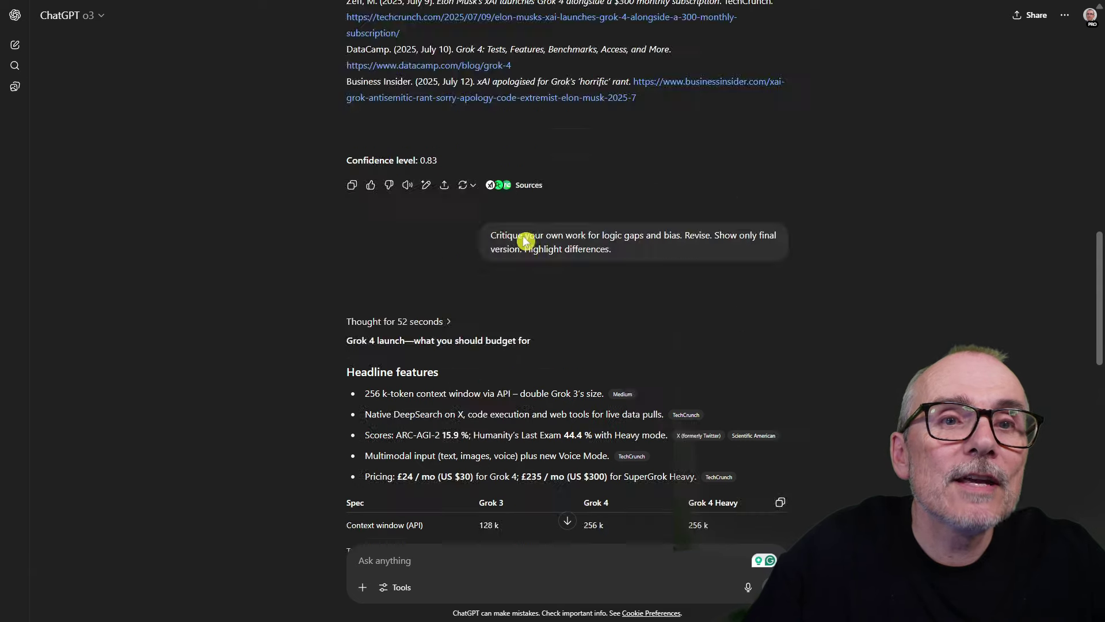
scroll(563, 222, "down", 12)
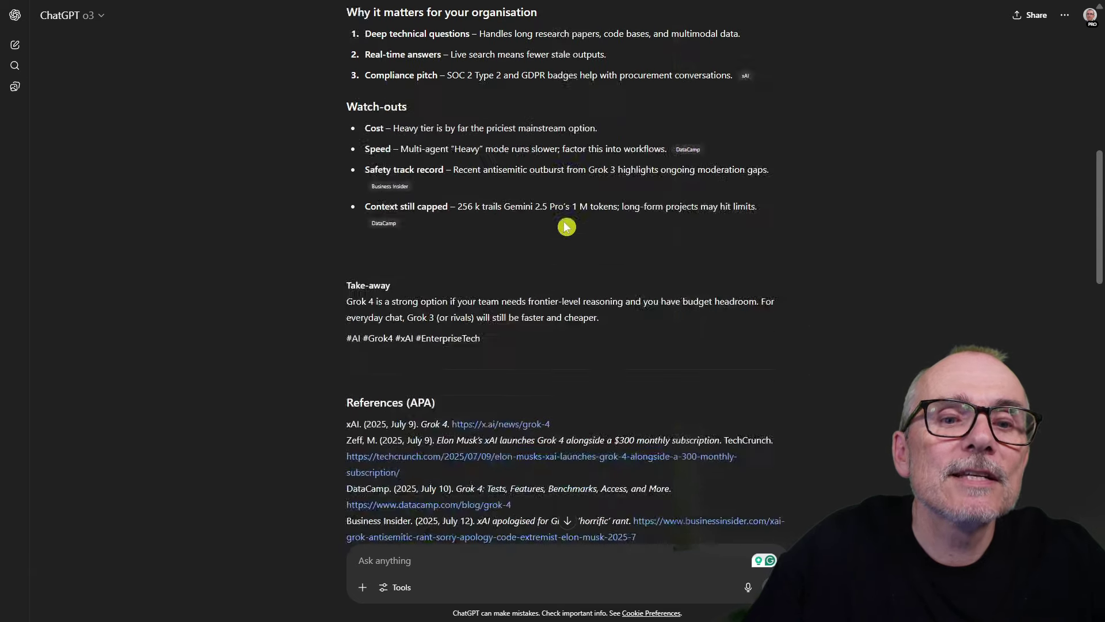
scroll(560, 227, "down", 4)
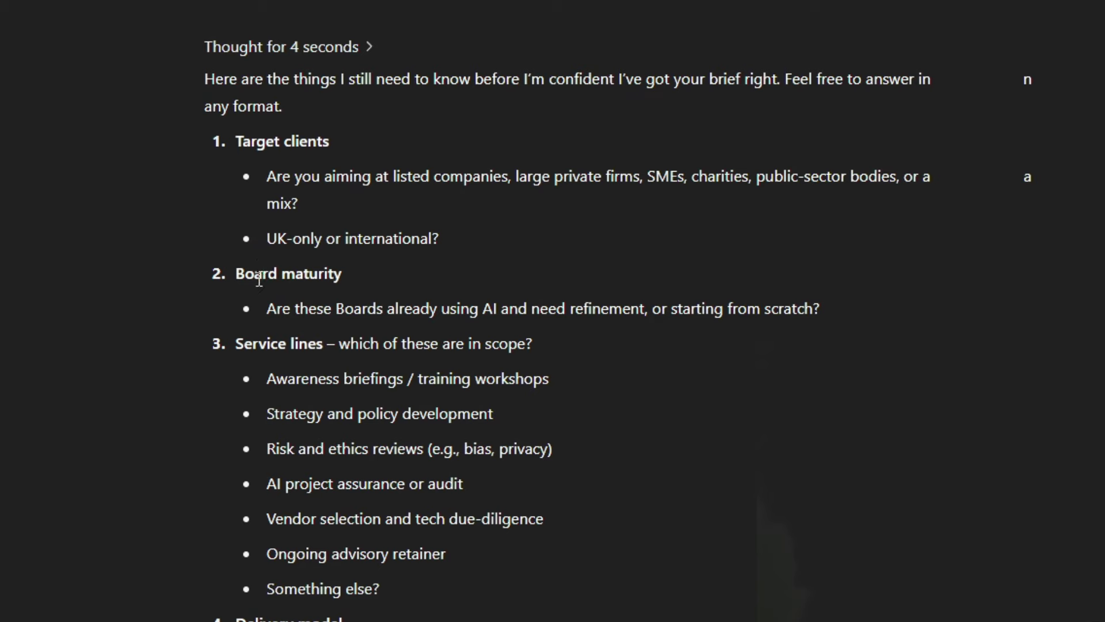
Step: Read through the numbered clarifying questions about the AI board consultancy, from target clients to foreseen risks and the stated confidence level
scroll(248, 337, "down", 4)
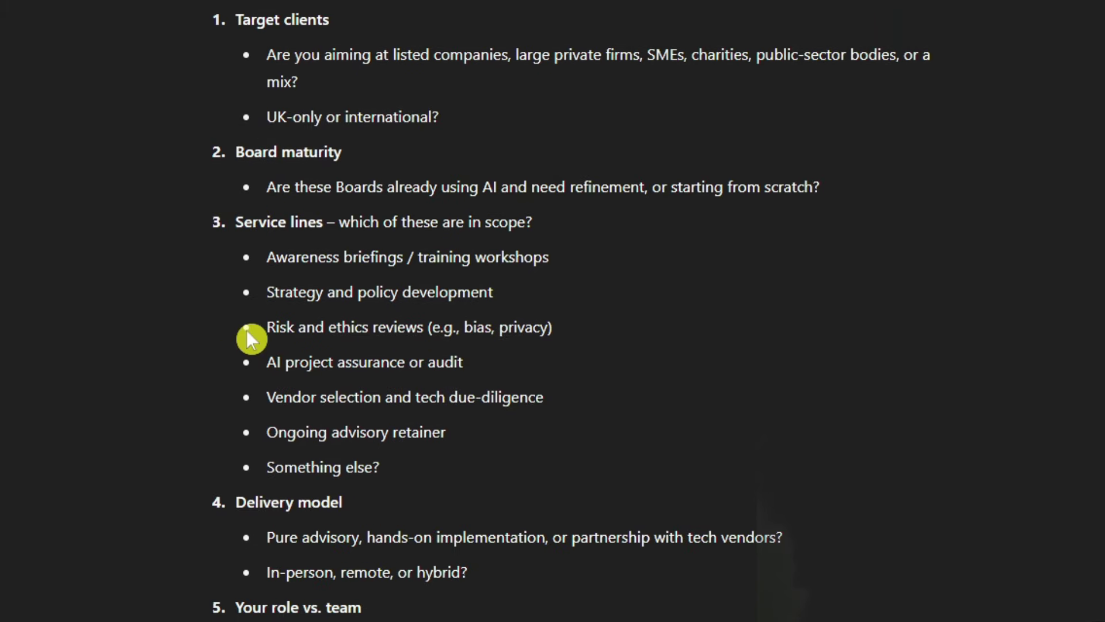
scroll(248, 385, "down", 2)
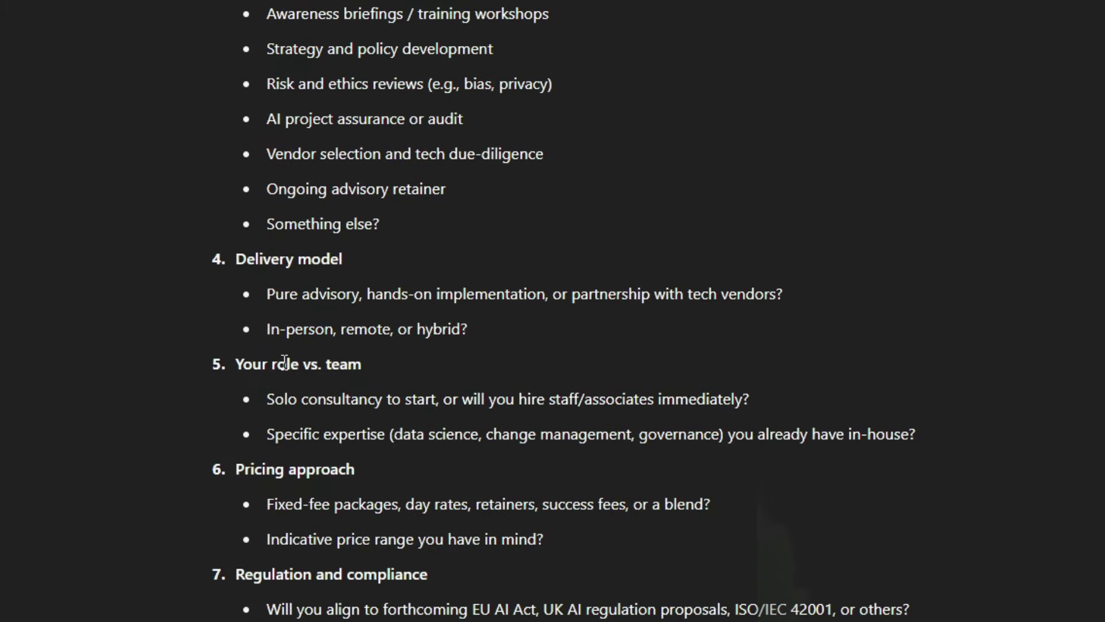
scroll(282, 352, "down", 4)
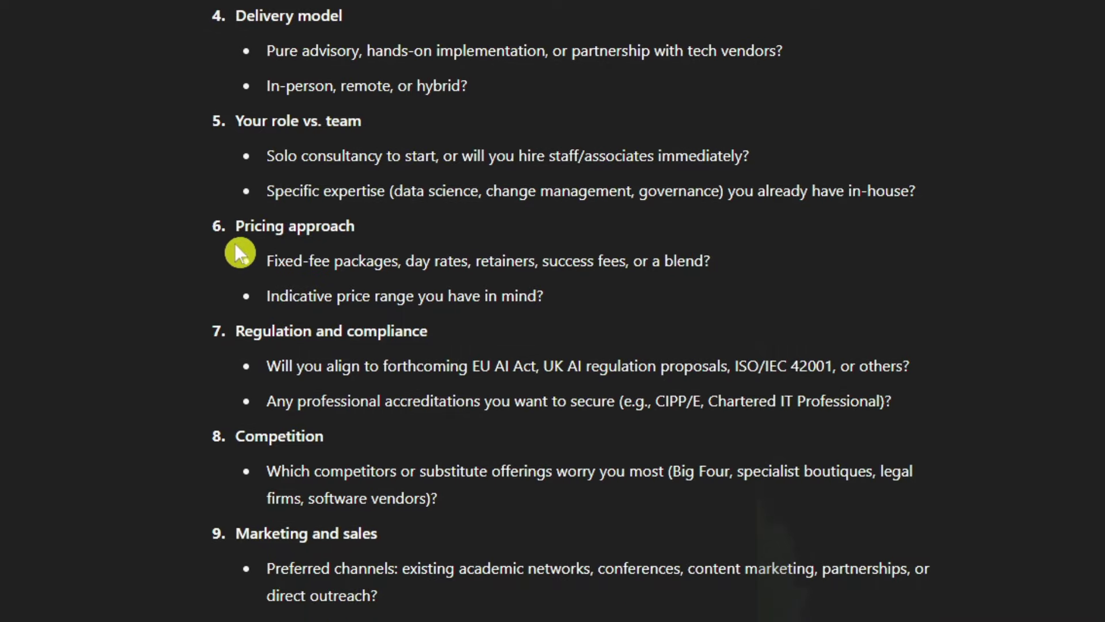
scroll(277, 239, "down", 2)
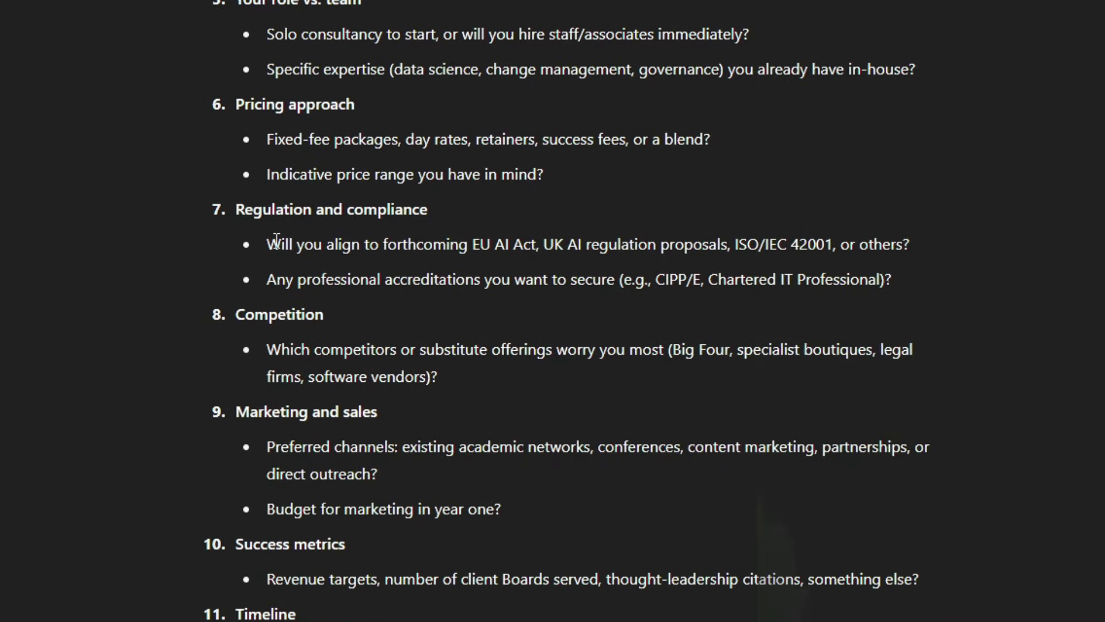
scroll(277, 240, "down", 2)
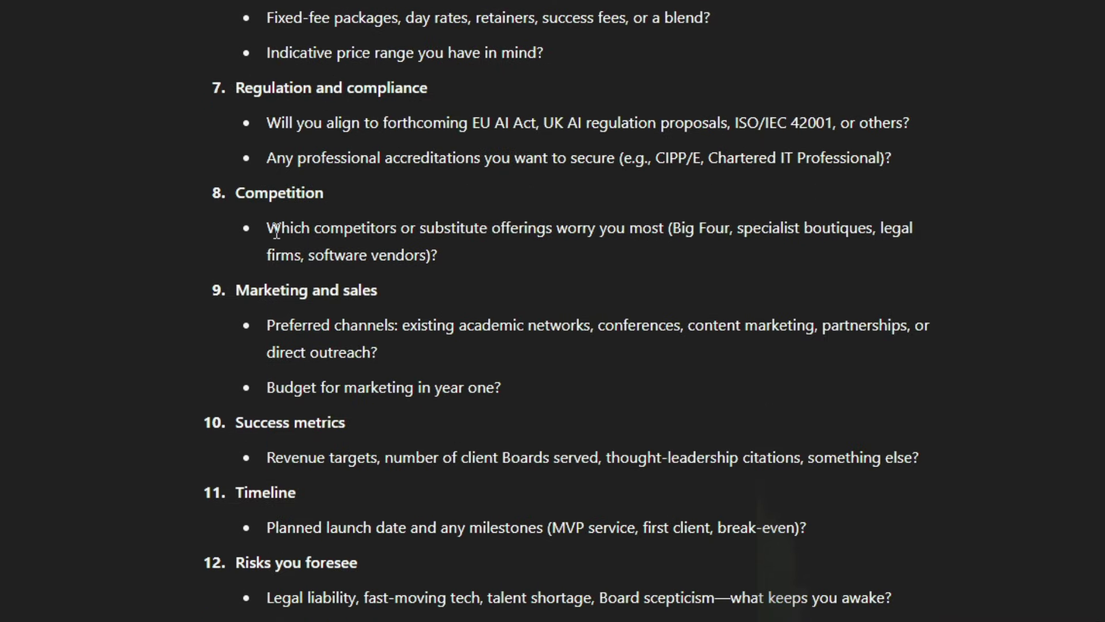
scroll(277, 230, "down", 4)
scroll(289, 196, "up", 4)
scroll(289, 198, "down", 2)
scroll(292, 348, "down", 2)
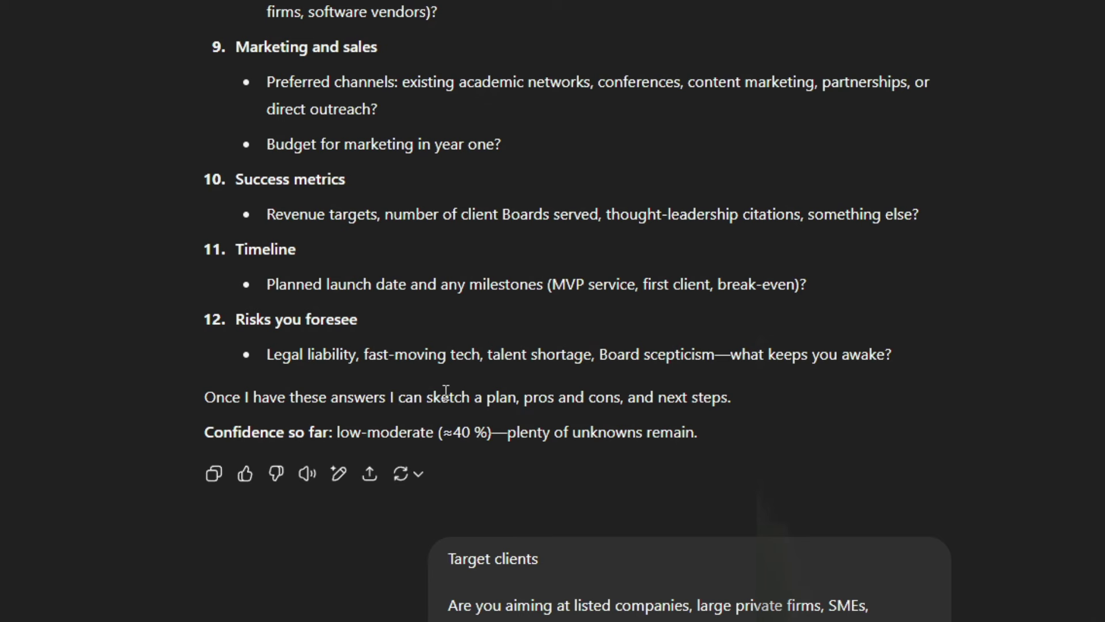
Step: Review the answers given to the first clarifying questions and the follow-up questions on sector focus, AI scope, vendors, differentiation, revenue and legal structure
scroll(447, 397, "down", 5)
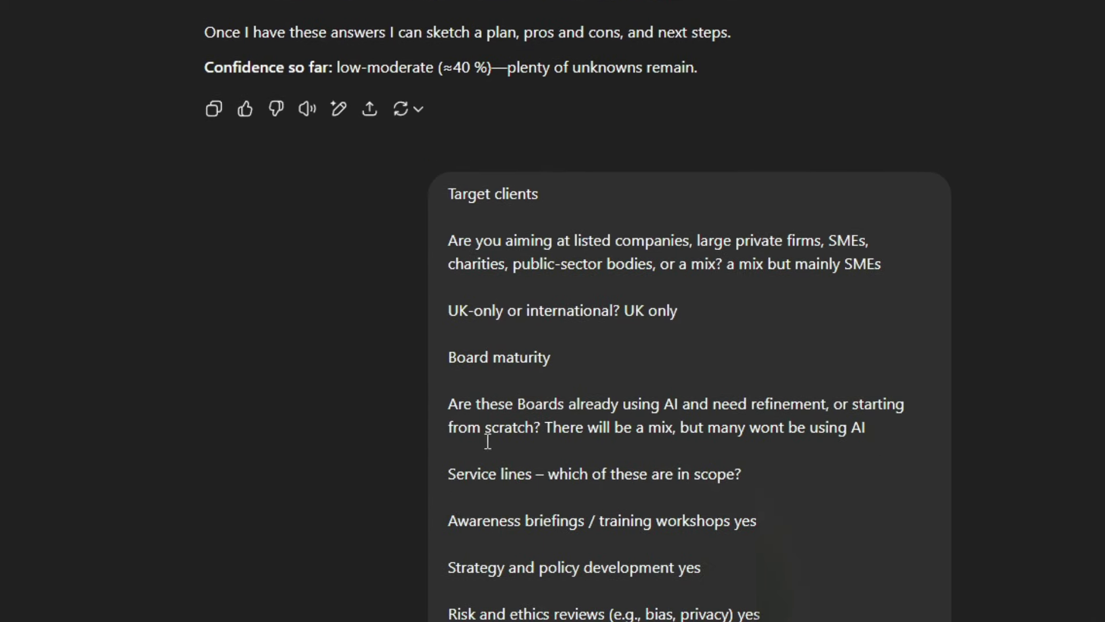
scroll(497, 220, "down", 2)
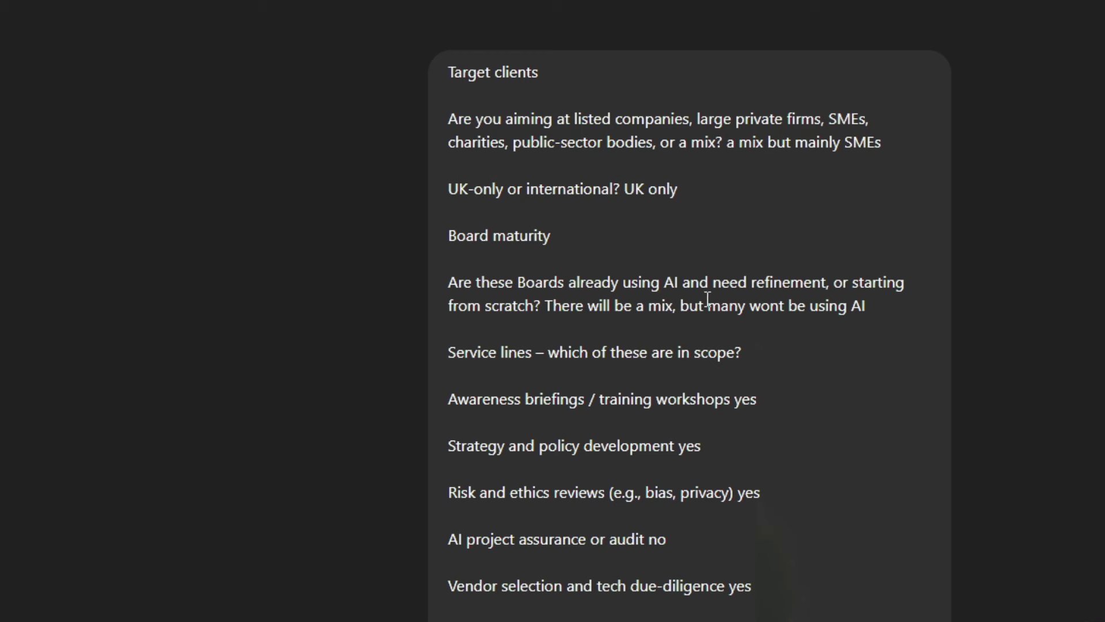
scroll(674, 368, "down", 15)
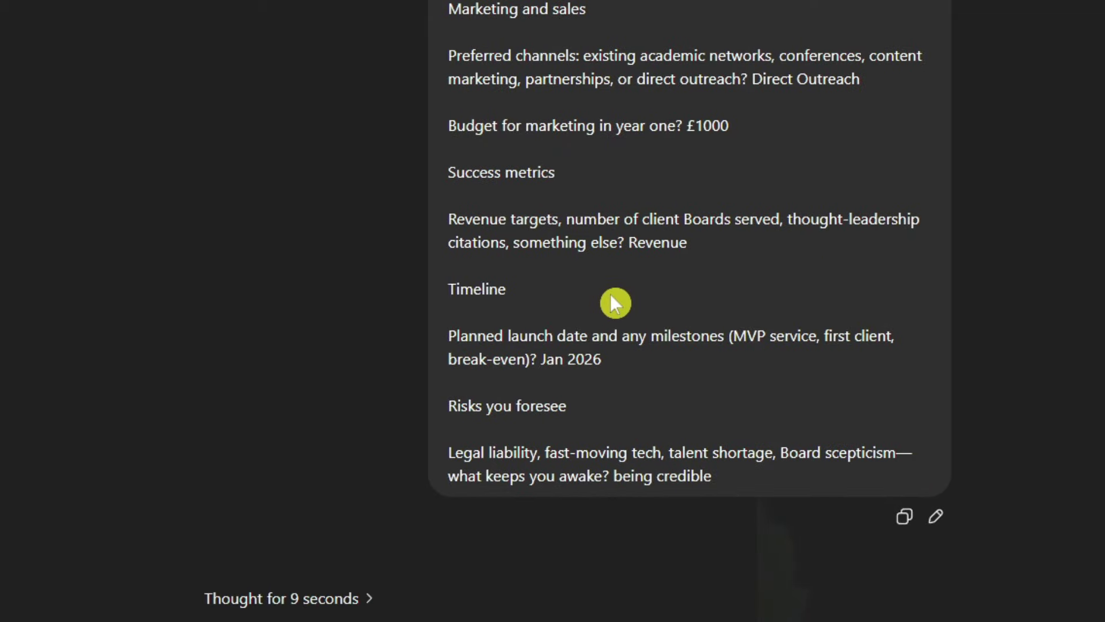
scroll(611, 299, "down", 6)
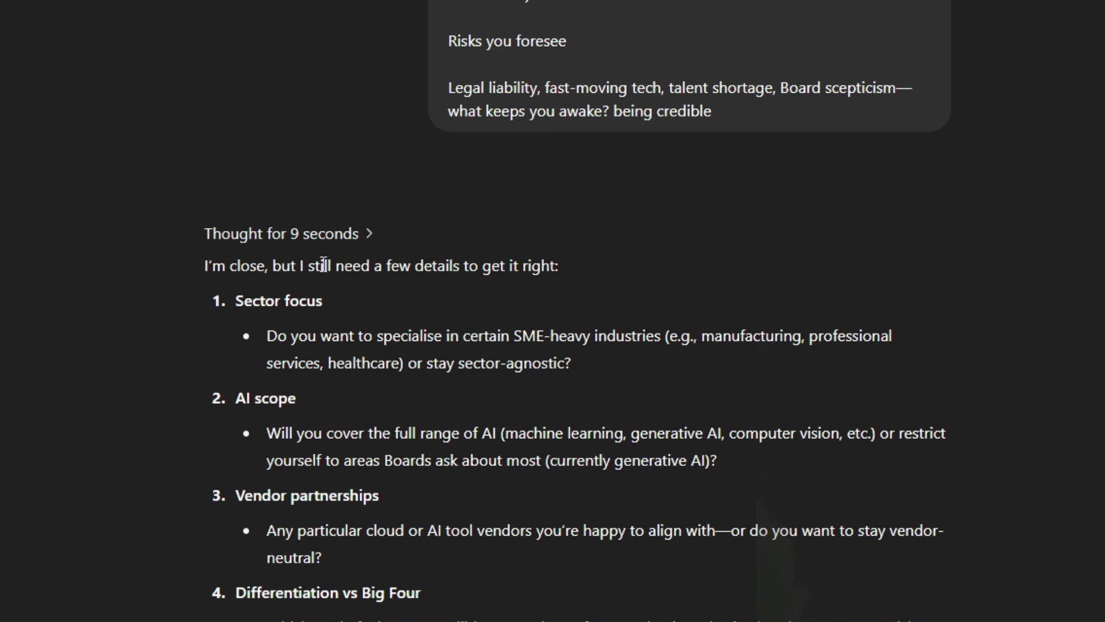
scroll(526, 268, "down", 2)
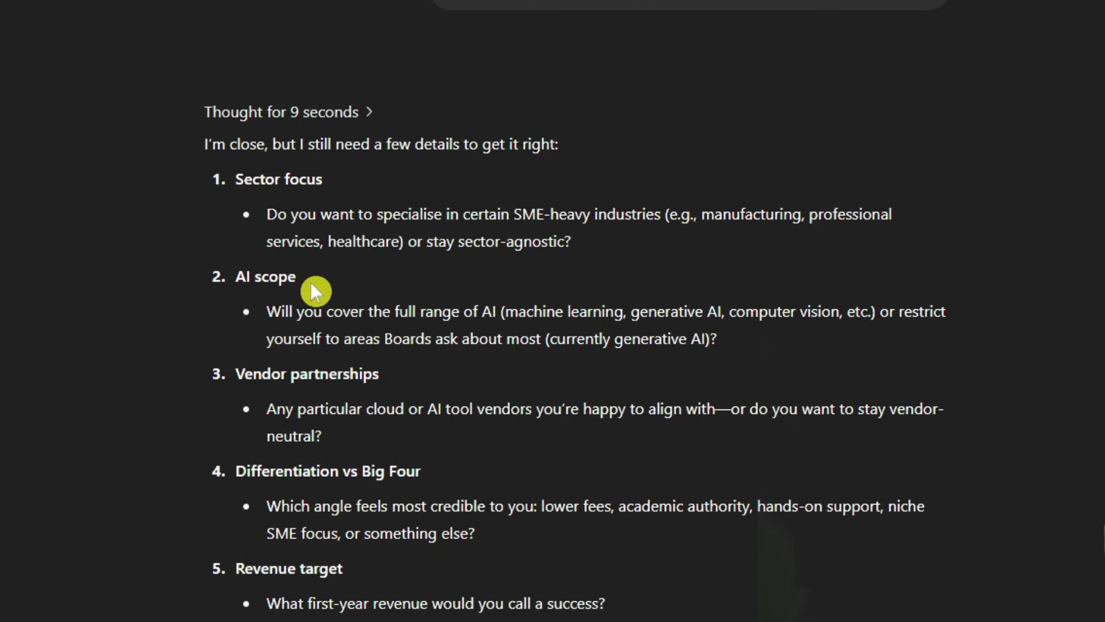
scroll(316, 290, "down", 4)
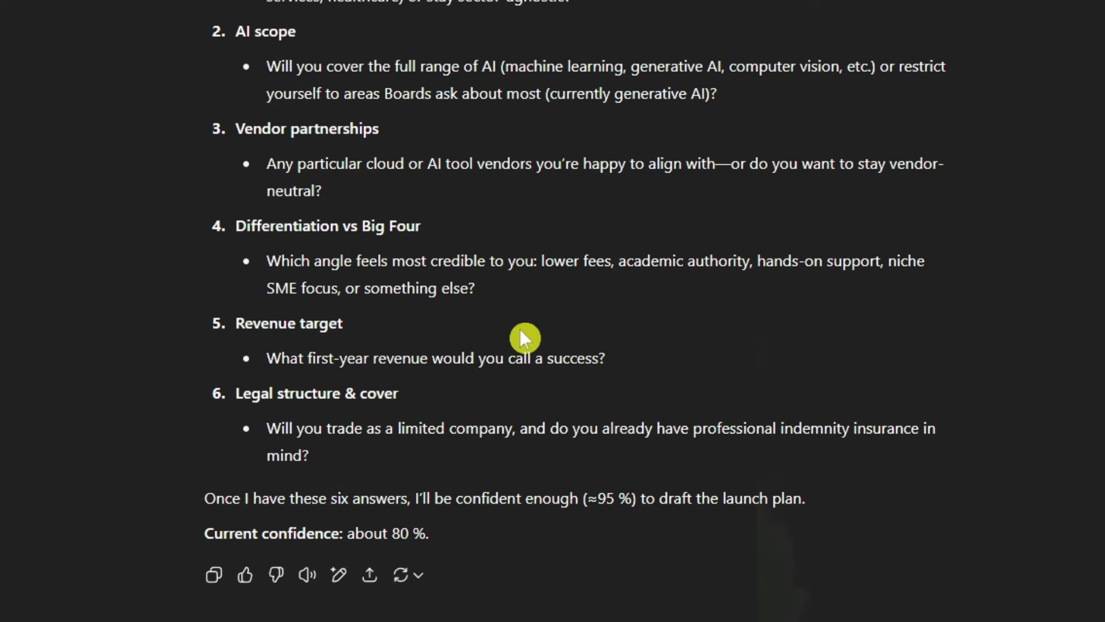
Step: Read the answers given to the follow-up questions, from sector focus through legal structure and cover
scroll(521, 331, "down", 8)
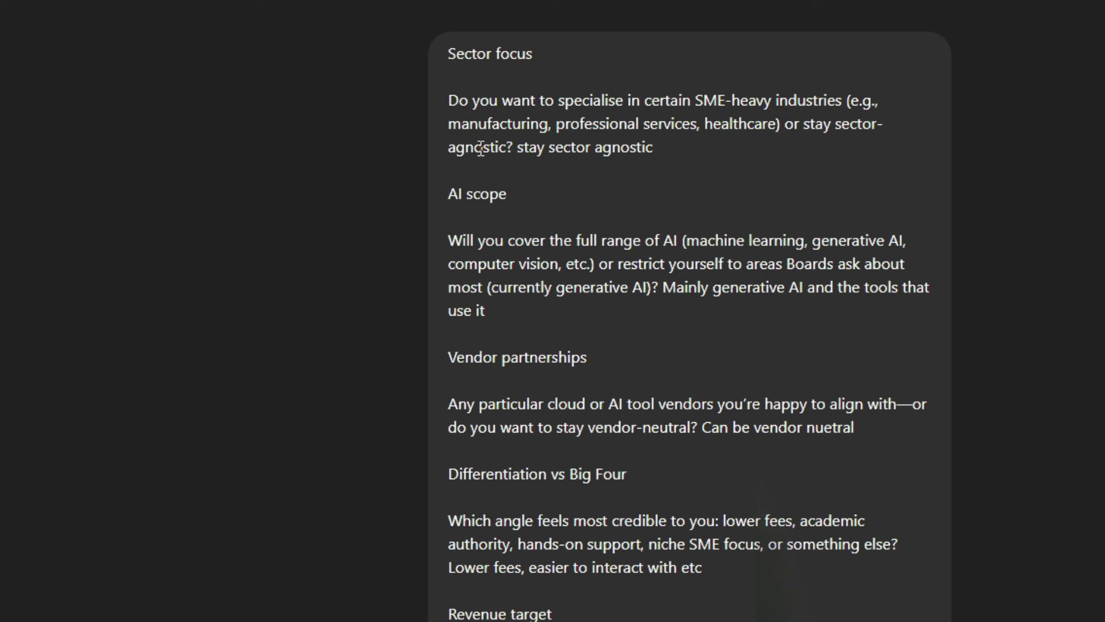
scroll(525, 227, "down", 2)
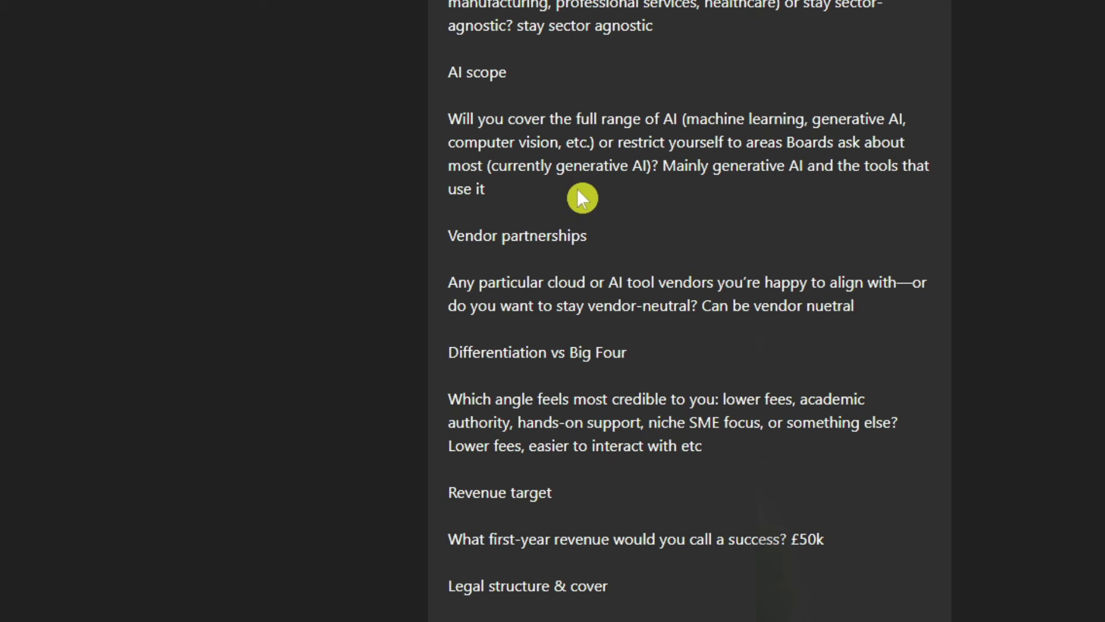
scroll(592, 210, "down", 2)
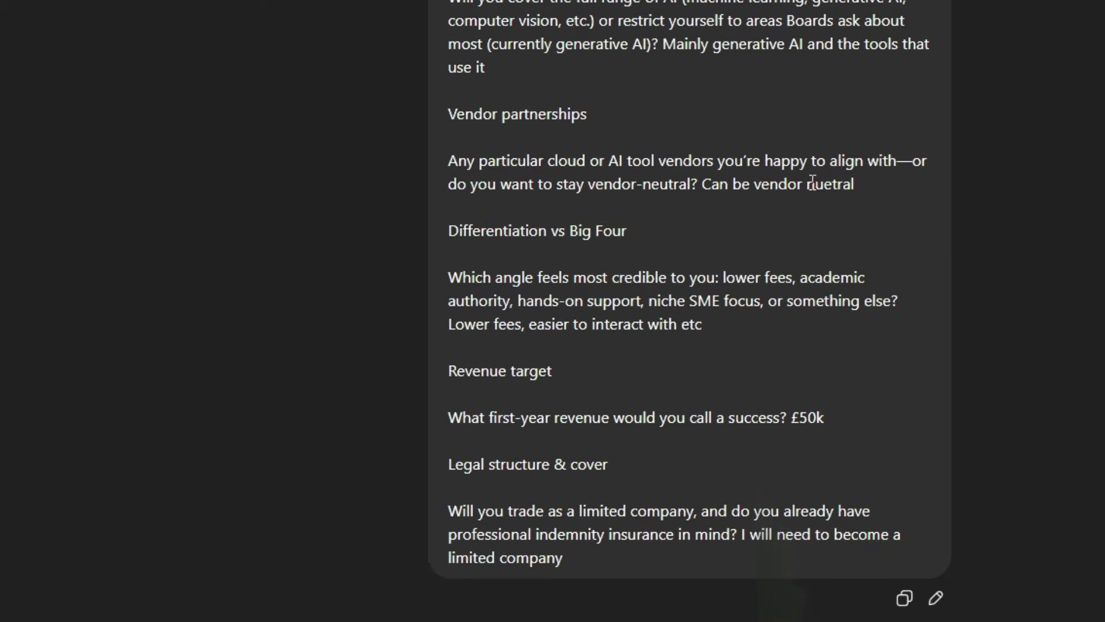
scroll(519, 148, "down", 2)
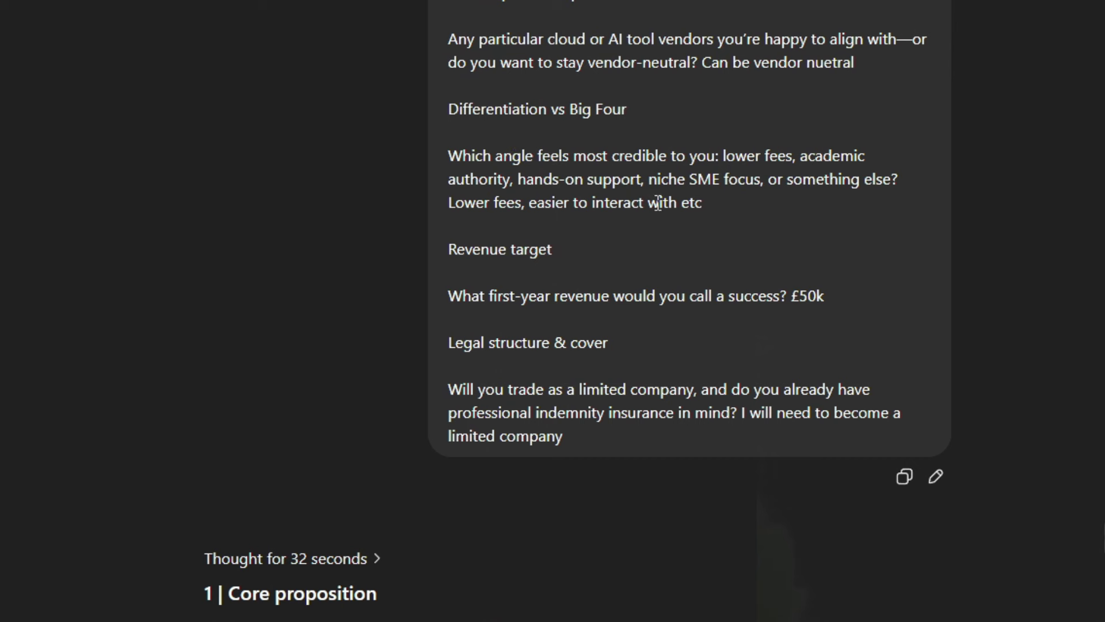
scroll(671, 210, "down", 2)
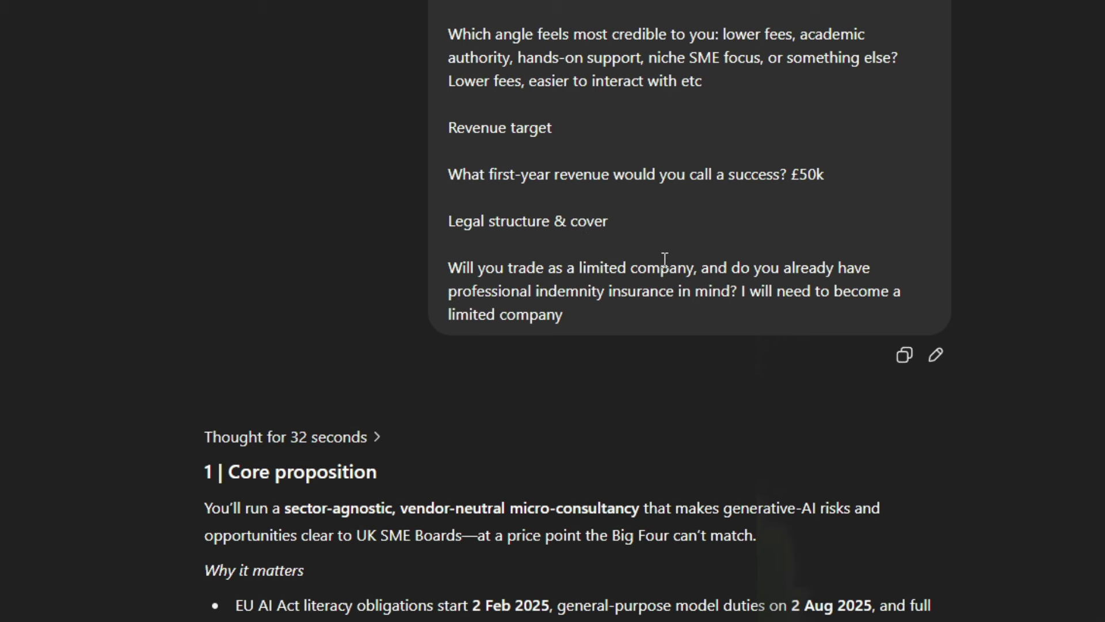
scroll(768, 173, "down", 2)
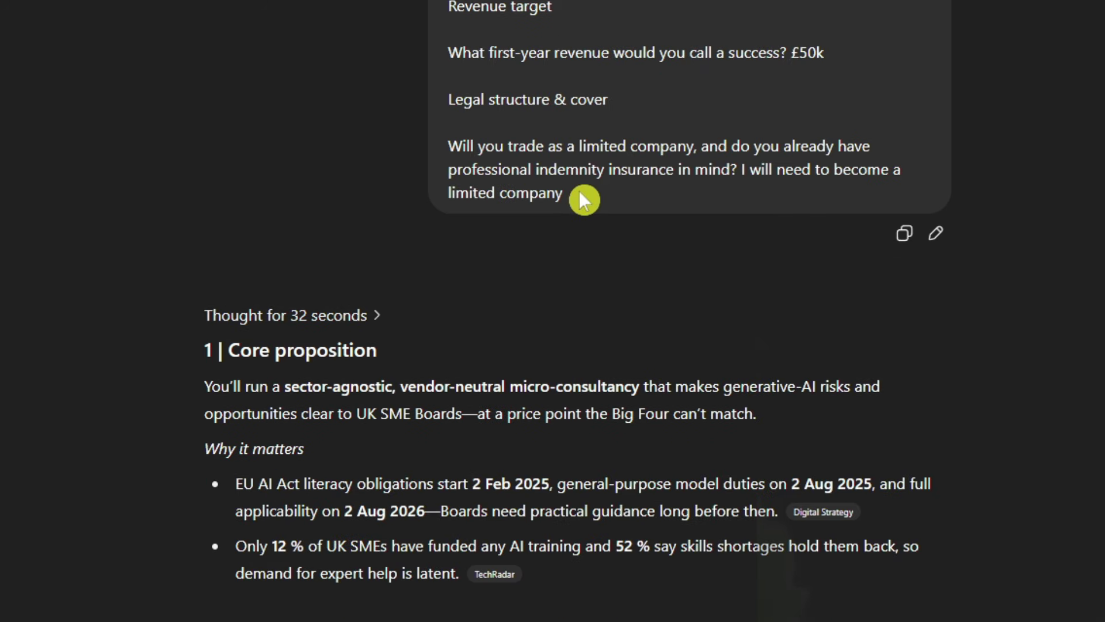
Step: Examine the launch plan's core proposition, service menu with indicative pricing, and go-to-market plan
scroll(579, 191, "down", 2)
scroll(369, 175, "down", 2)
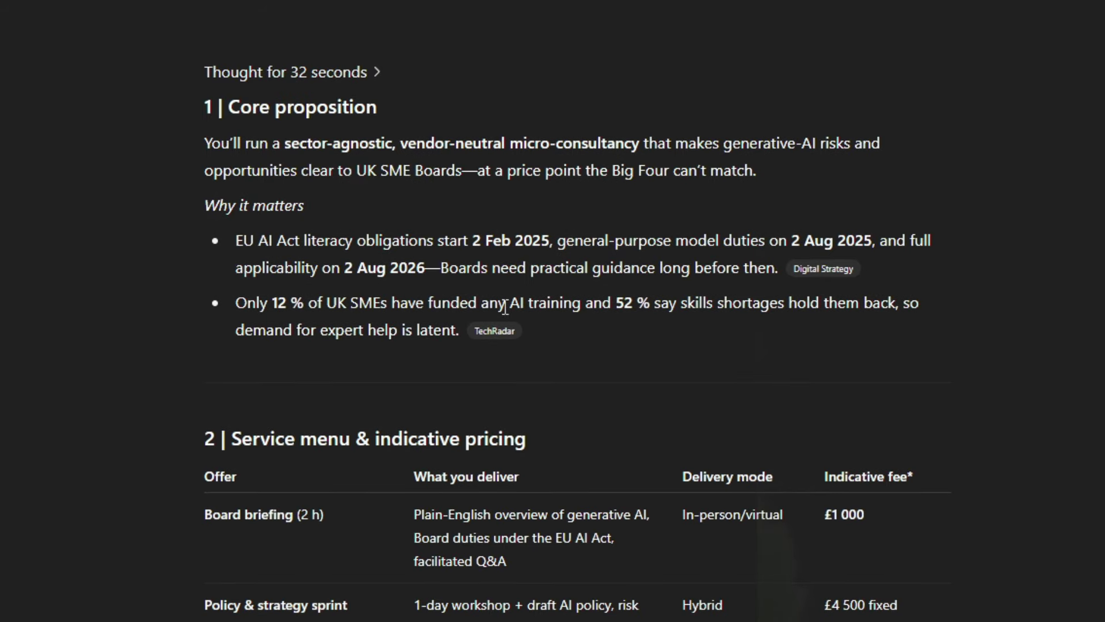
scroll(213, 199, "down", 2)
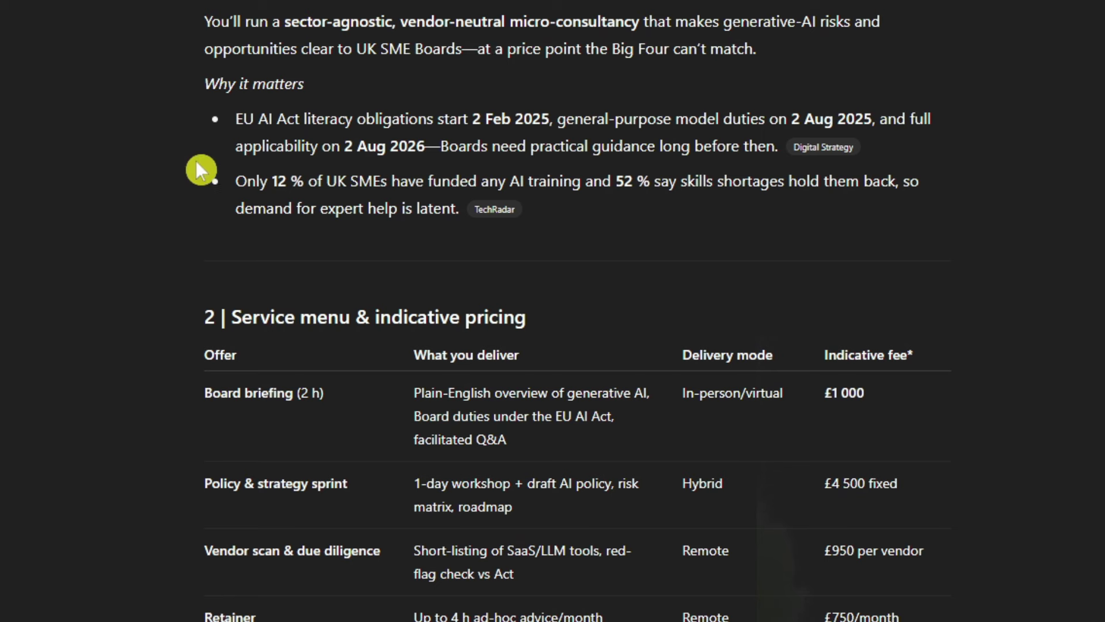
scroll(257, 204, "down", 4)
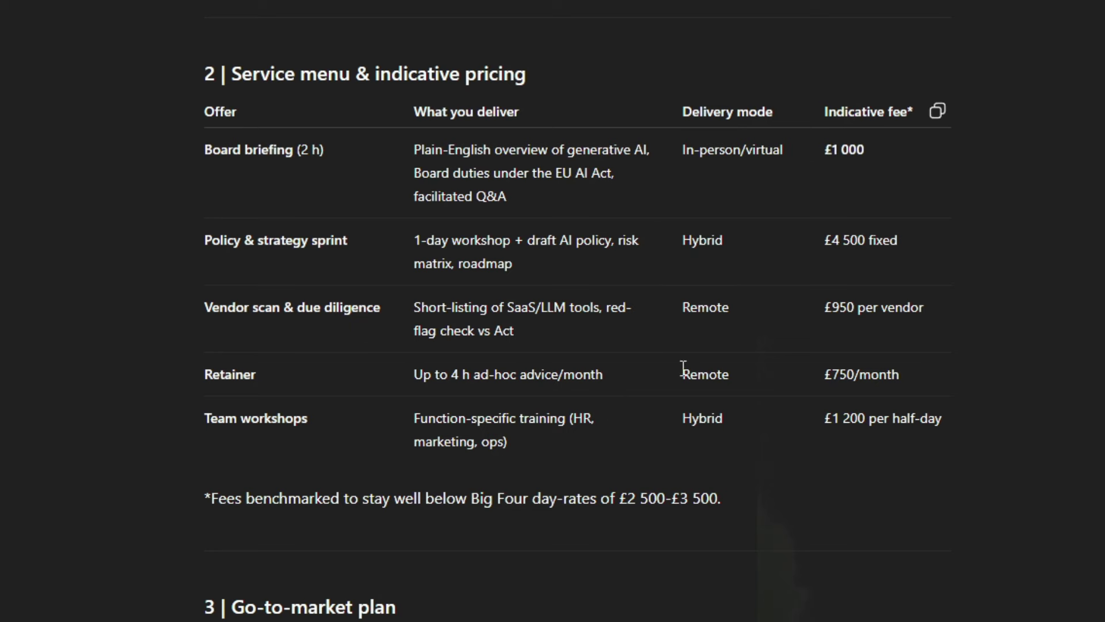
scroll(583, 438, "down", 6)
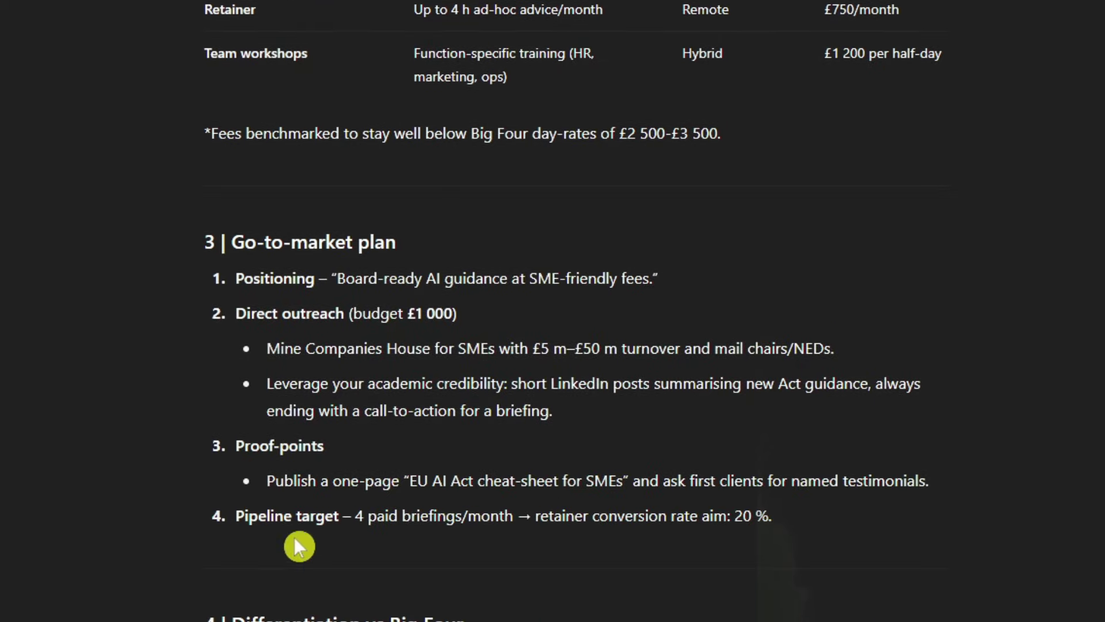
scroll(234, 96, "down", 4)
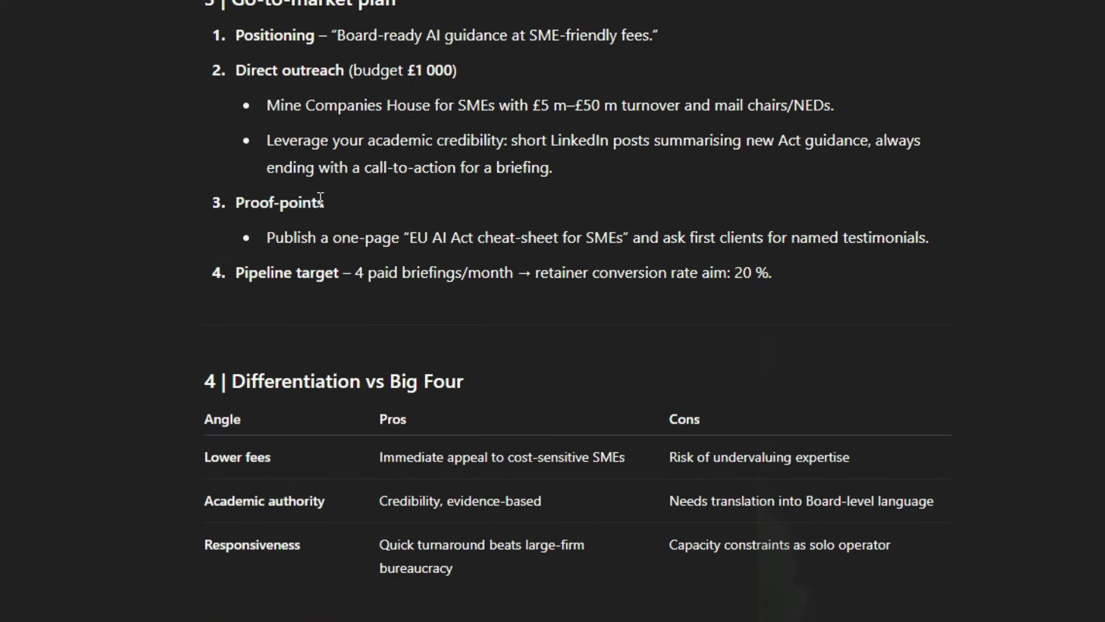
Step: Examine the plan's Big Four differentiation, compliance focus, year-one P&L snapshot, launch timeline, and key risks and mitigations
scroll(315, 196, "down", 2)
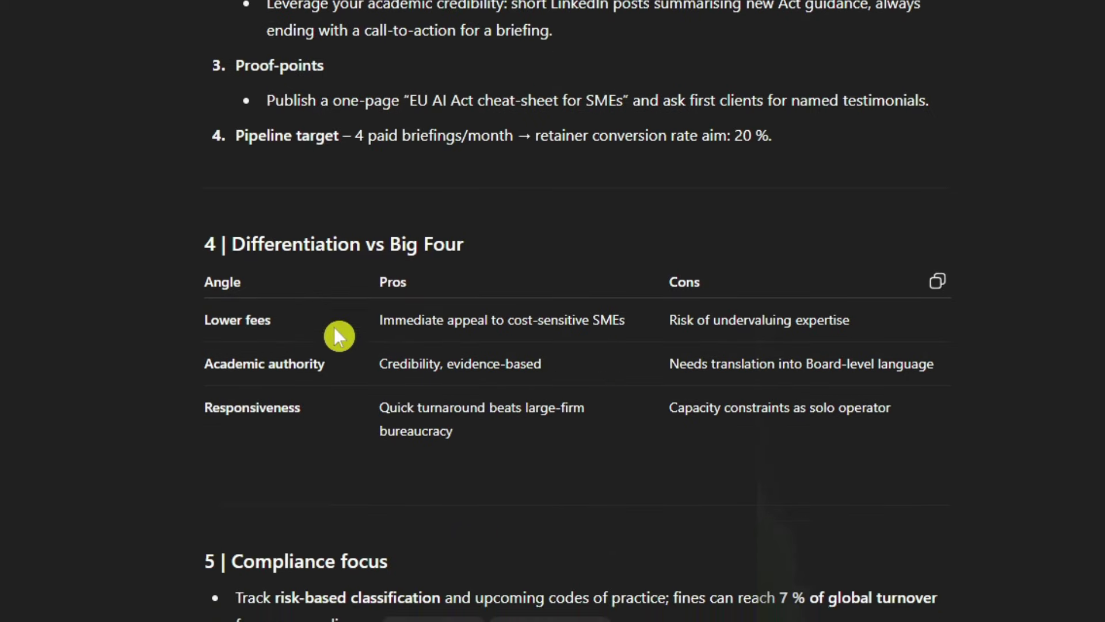
scroll(339, 336, "down", 4)
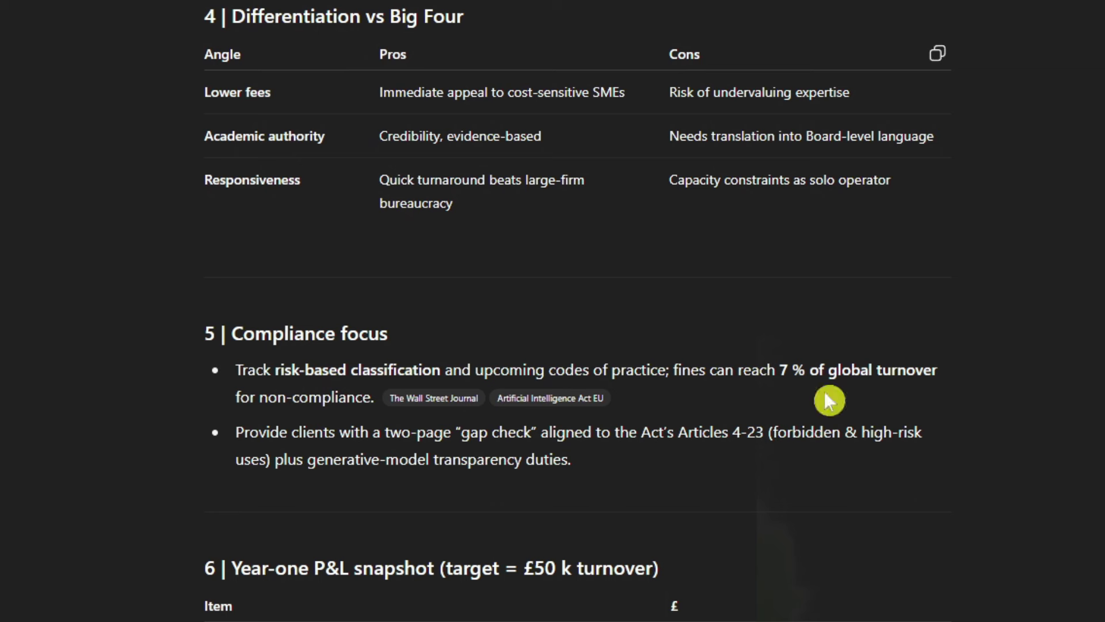
scroll(387, 314, "down", 6)
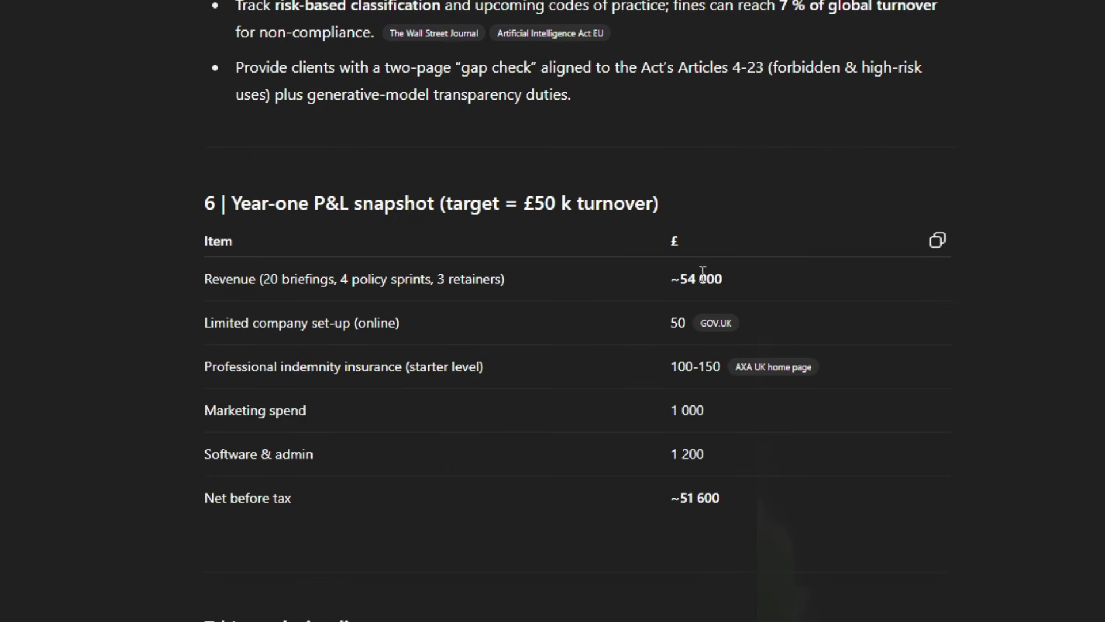
scroll(507, 316, "down", 2)
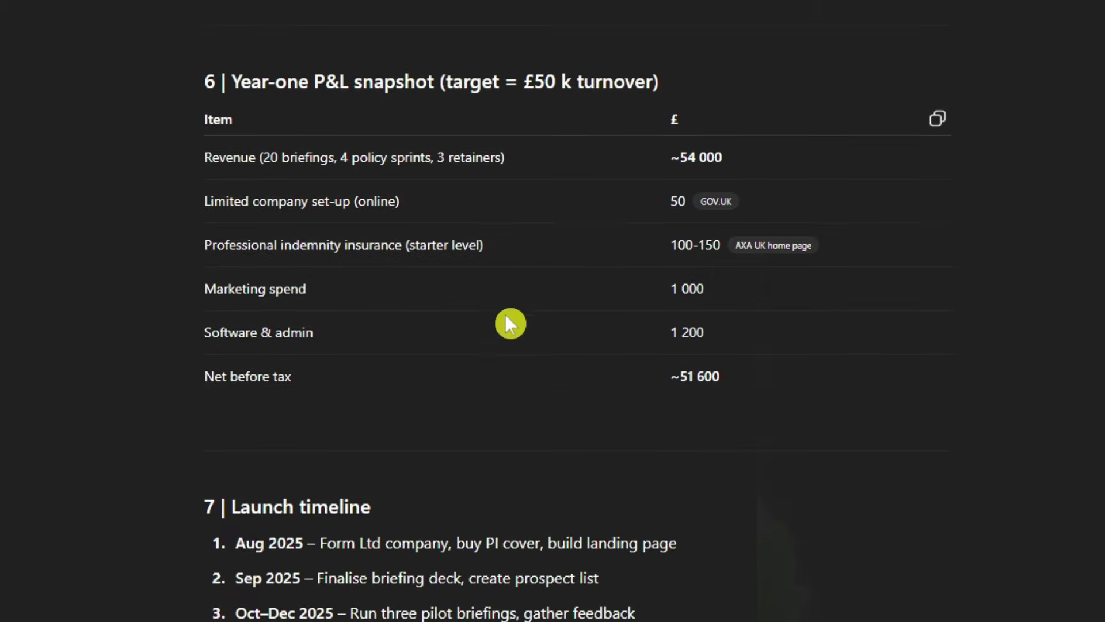
scroll(488, 322, "down", 3)
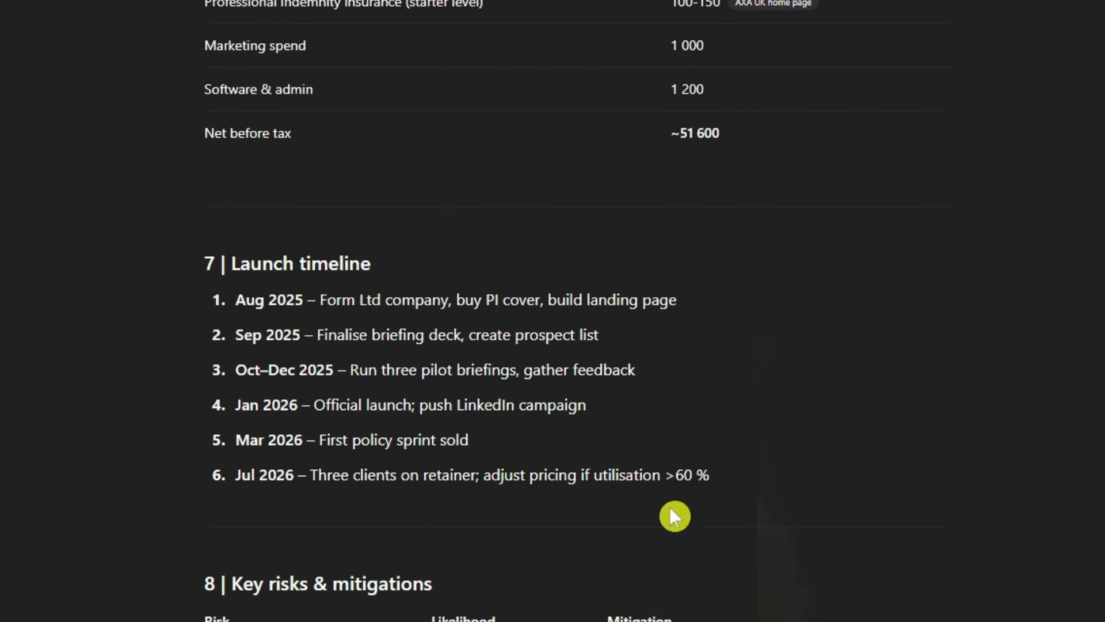
scroll(491, 568, "down", 3)
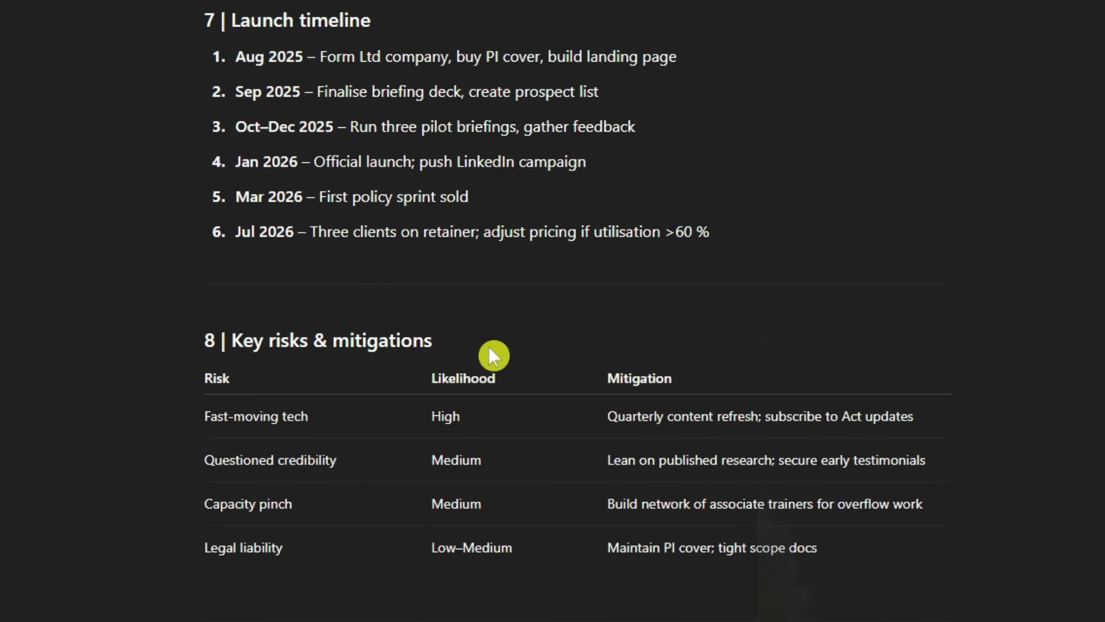
scroll(487, 349, "down", 4)
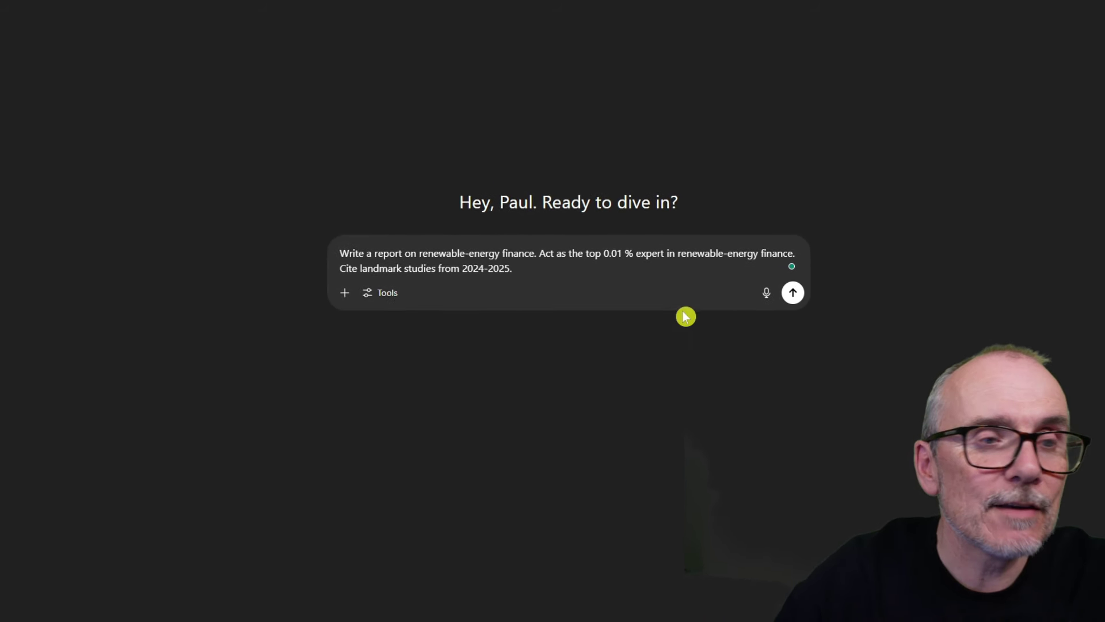
Step: Submit the prompt for a top 0.01 % expert report on renewable-energy finance citing 2024-2025 landmark studies, and read it through the financing instruments
left_click(793, 292)
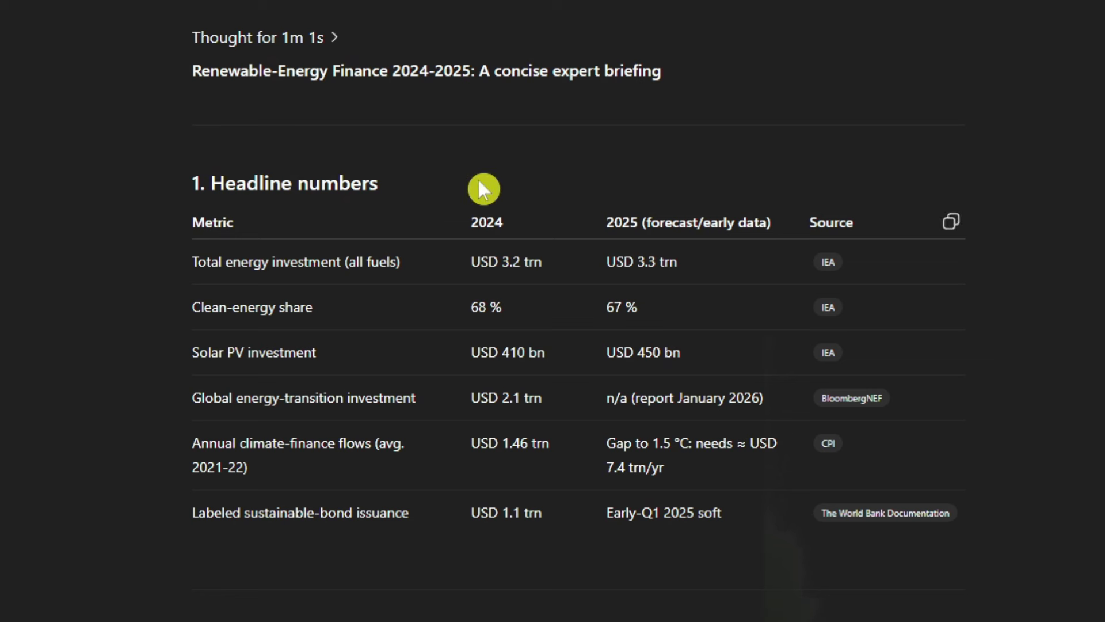
scroll(565, 124, "down", 2)
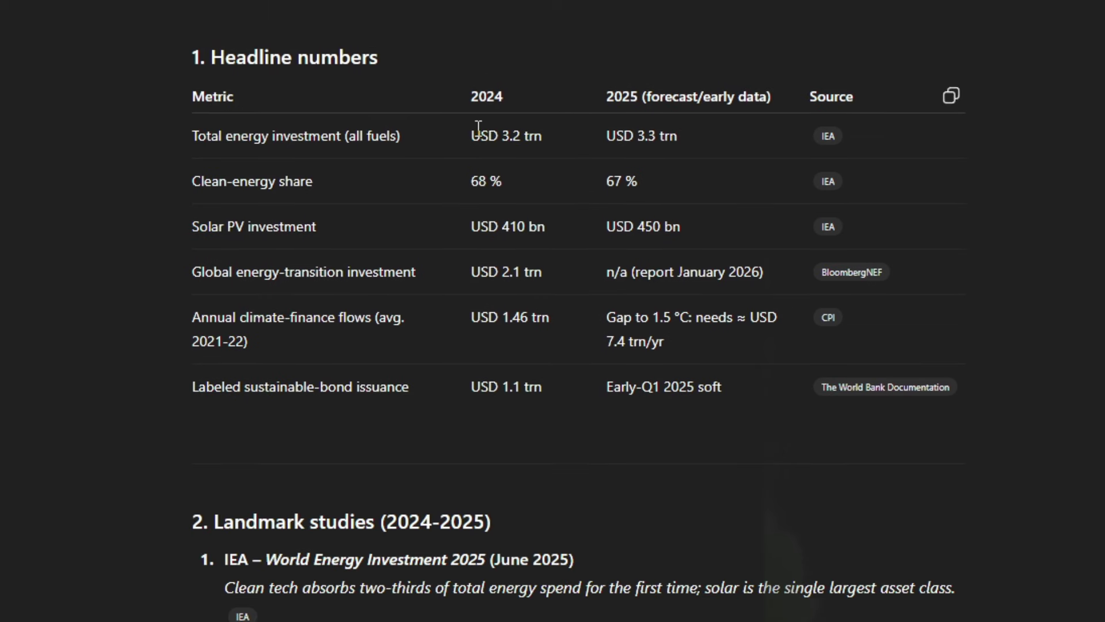
scroll(123, 247, "down", 6)
scroll(710, 338, "down", 6)
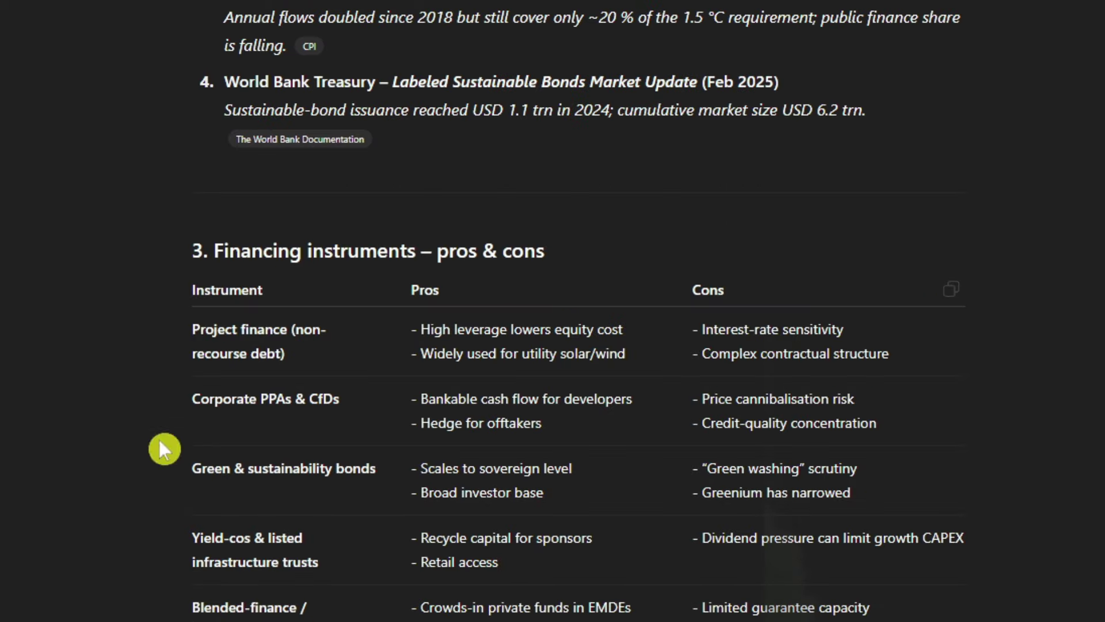
scroll(607, 415, "down", 3)
scroll(609, 410, "down", 1)
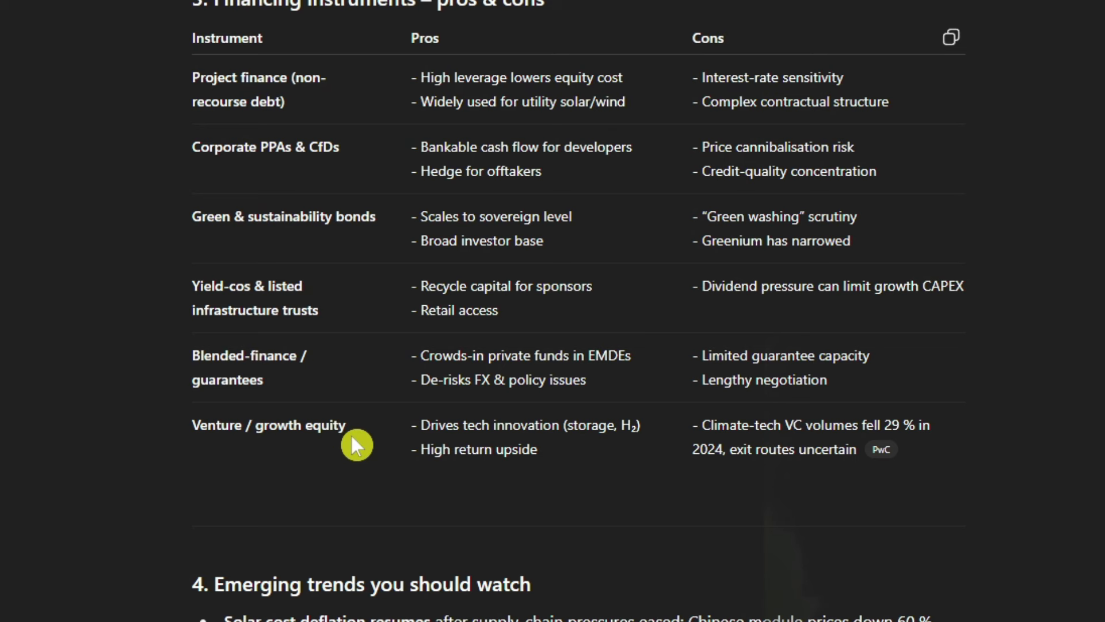
Step: Examine the finance report's emerging trends, key risks, opportunities, strategy take-aways, confidence level and reference list
scroll(353, 436, "down", 8)
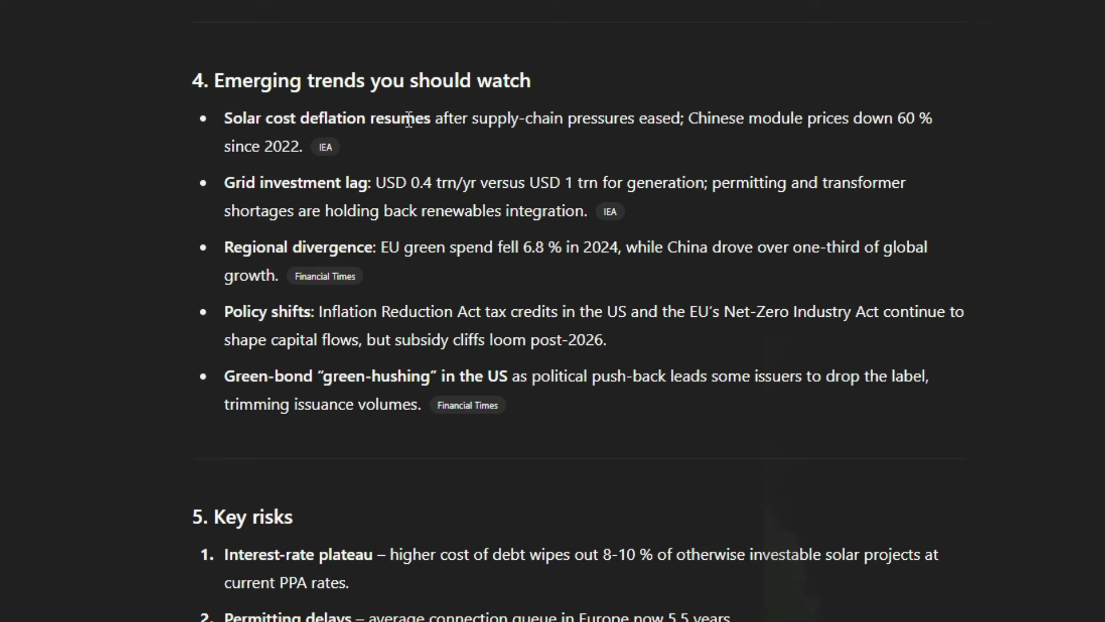
scroll(403, 266, "down", 6)
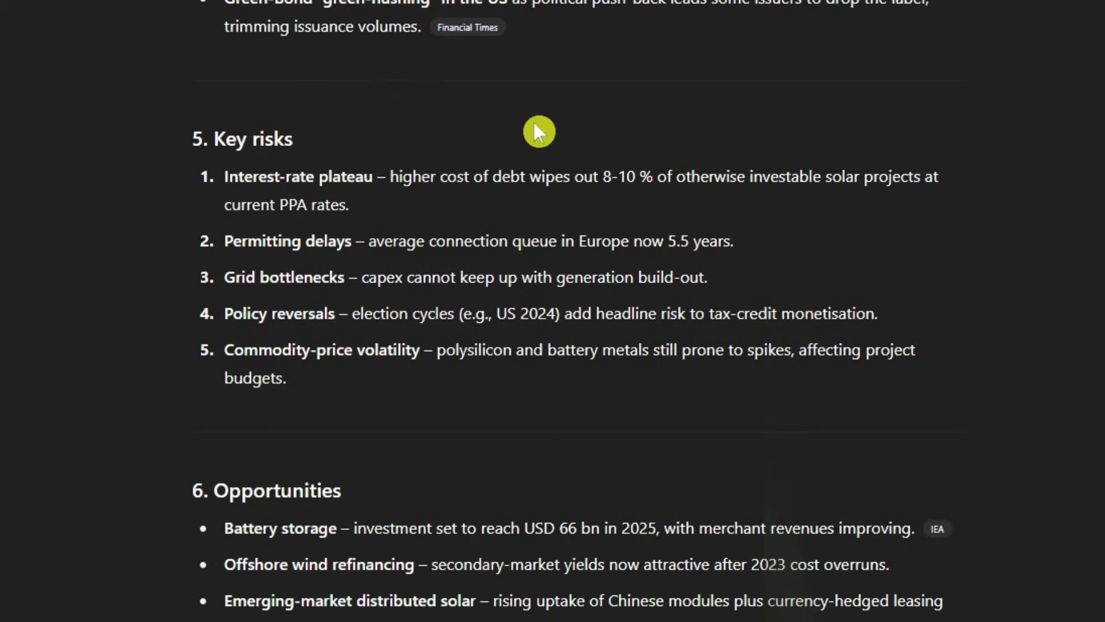
scroll(401, 395, "down", 4)
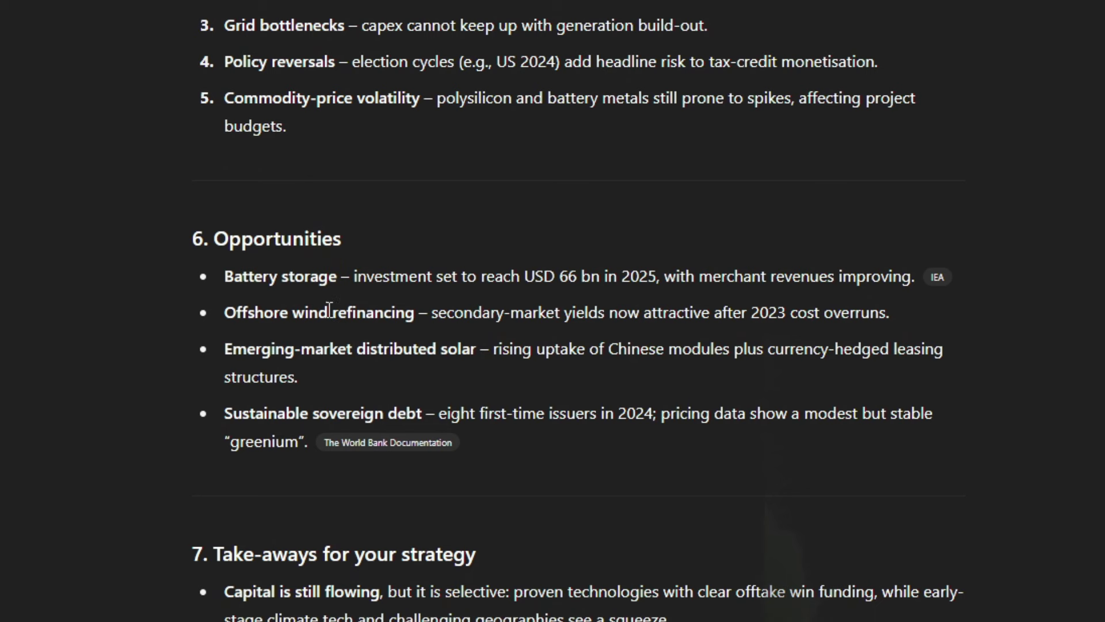
scroll(510, 362, "down", 4)
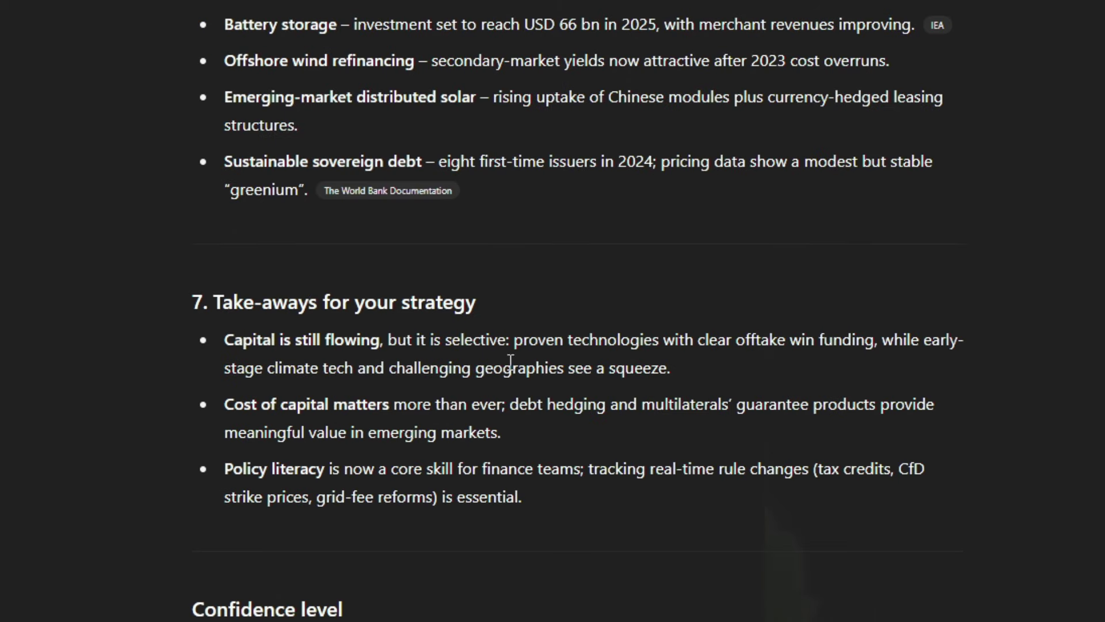
scroll(566, 478, "down", 4)
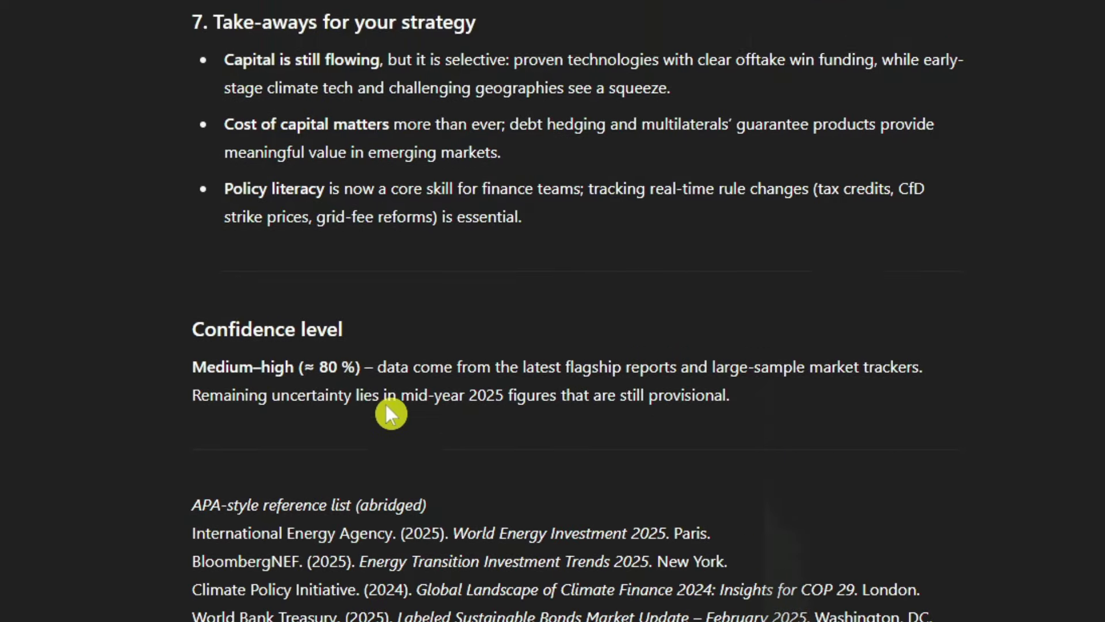
scroll(386, 405, "up", 20)
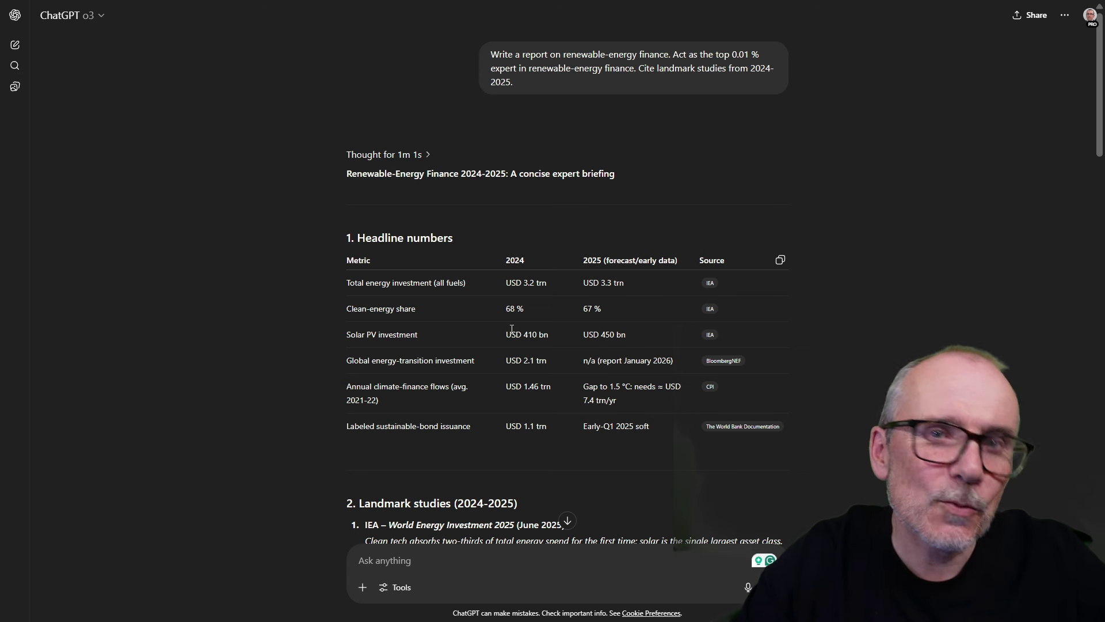
left_click(420, 314)
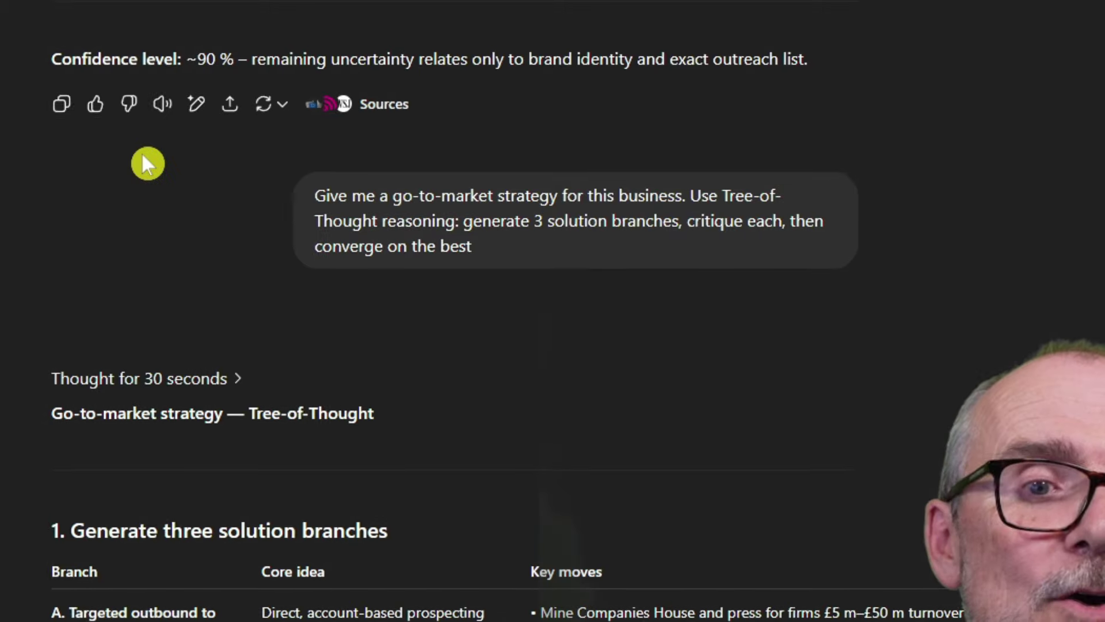
Step: Review the three go-to-market solution branches in the Tree-of-Thought answer and the pros and cons of each
scroll(148, 163, "down", 5)
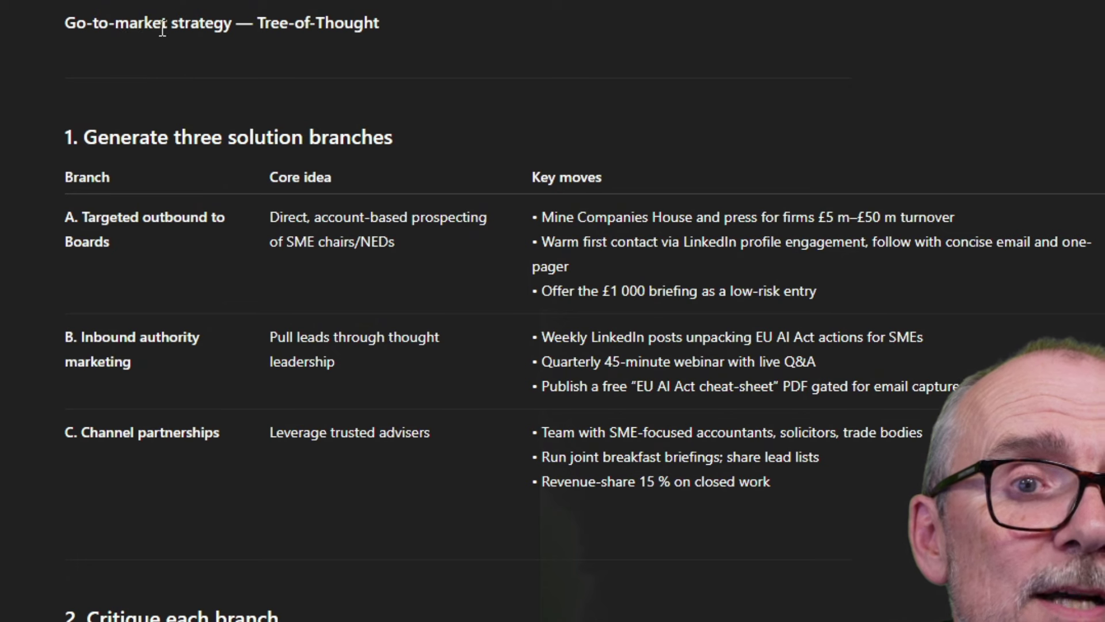
scroll(80, 10, "down", 2)
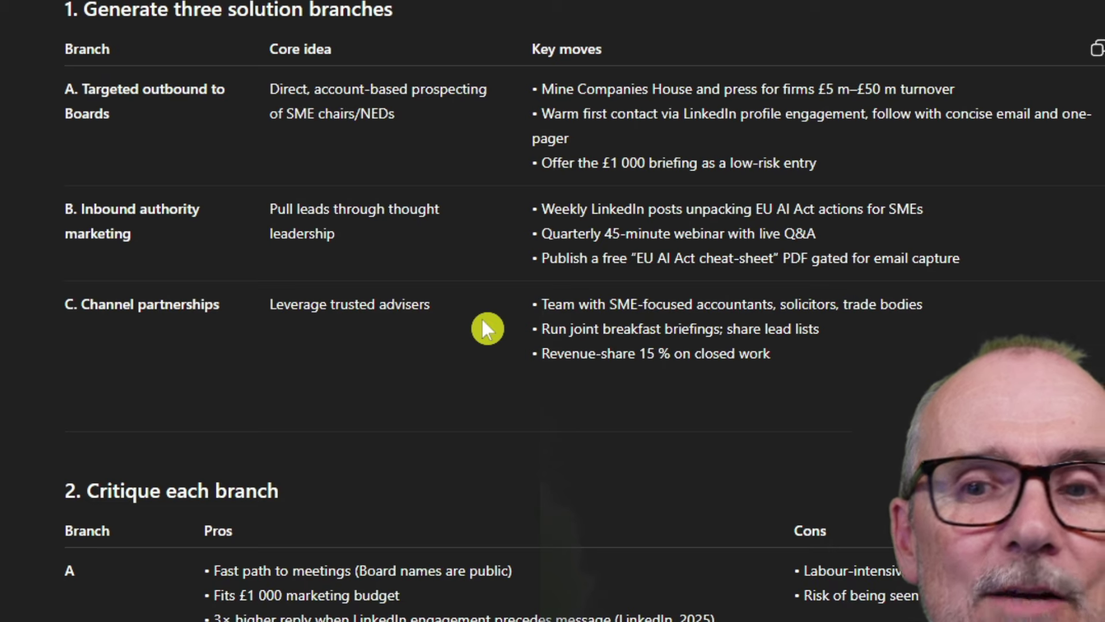
scroll(475, 306, "down", 2)
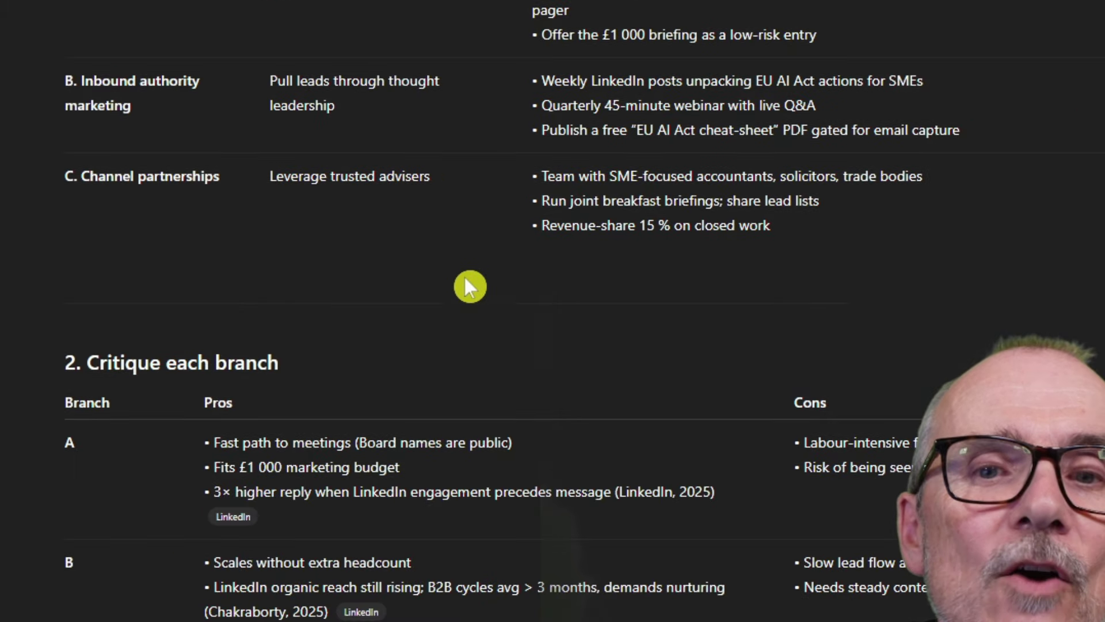
scroll(487, 247, "down", 4)
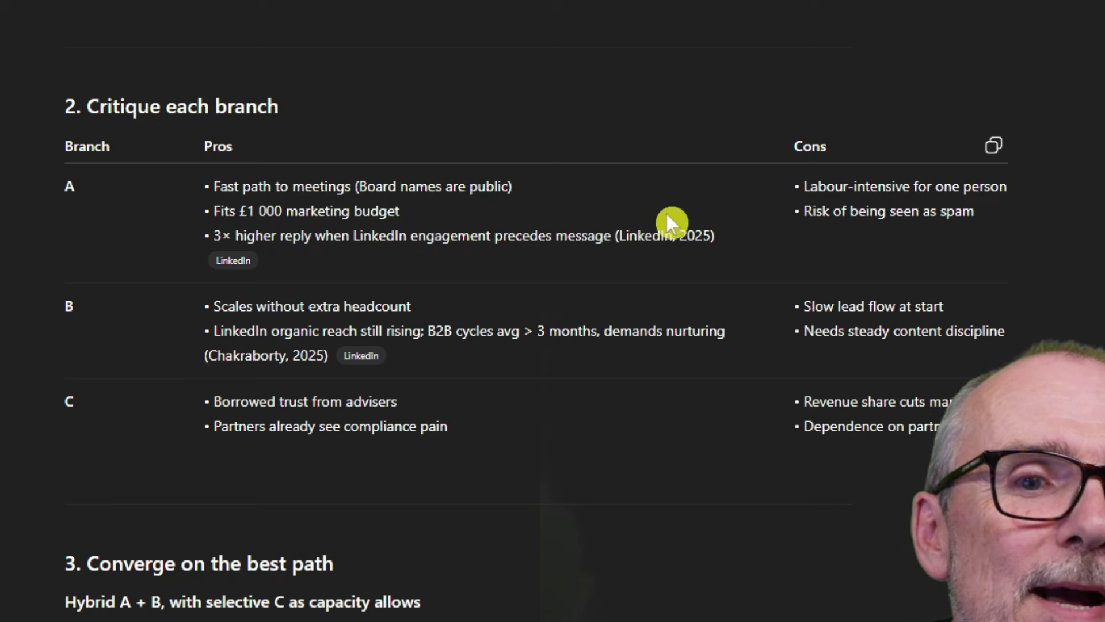
scroll(479, 256, "down", 3)
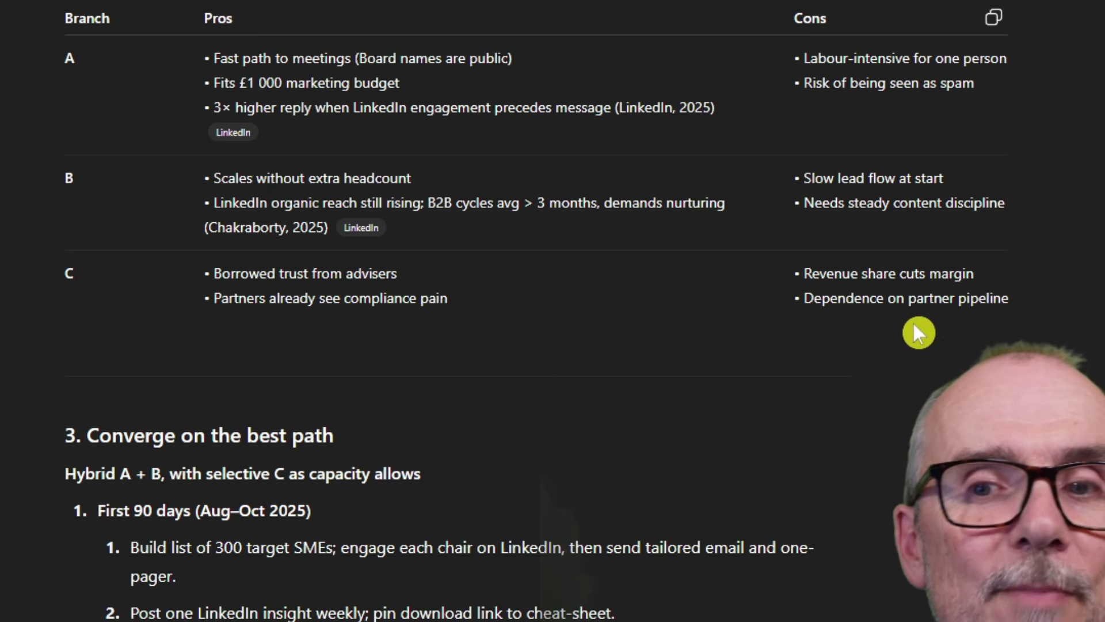
Step: Read the Tree-of-Thought answer's converged best path, including the first 90 days, months 4-12, budget fit and references
scroll(656, 245, "down", 6)
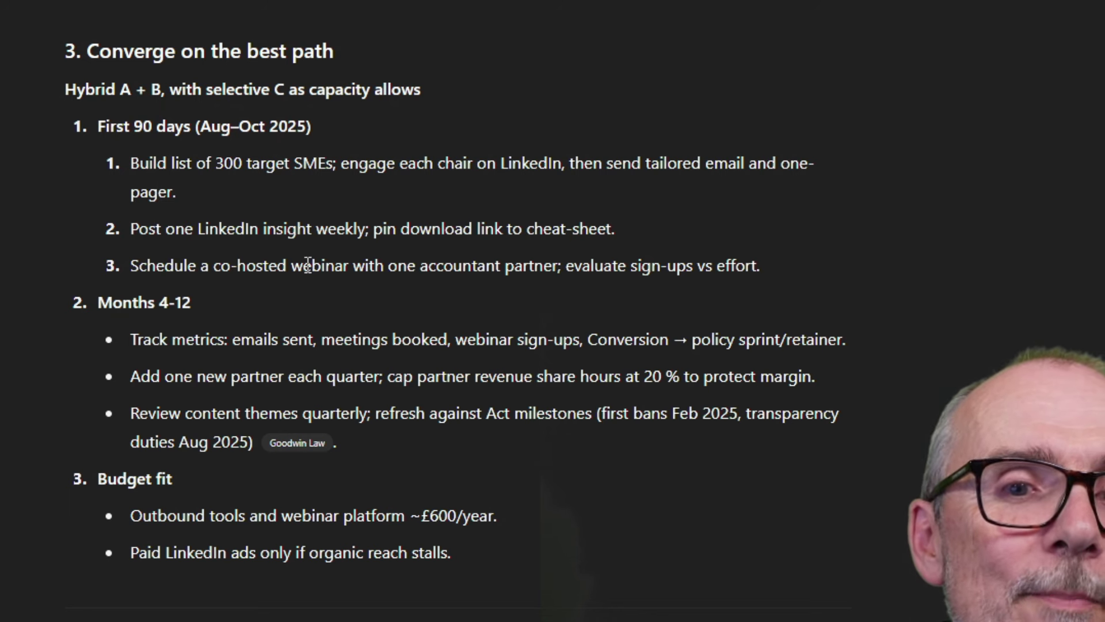
scroll(308, 265, "down", 2)
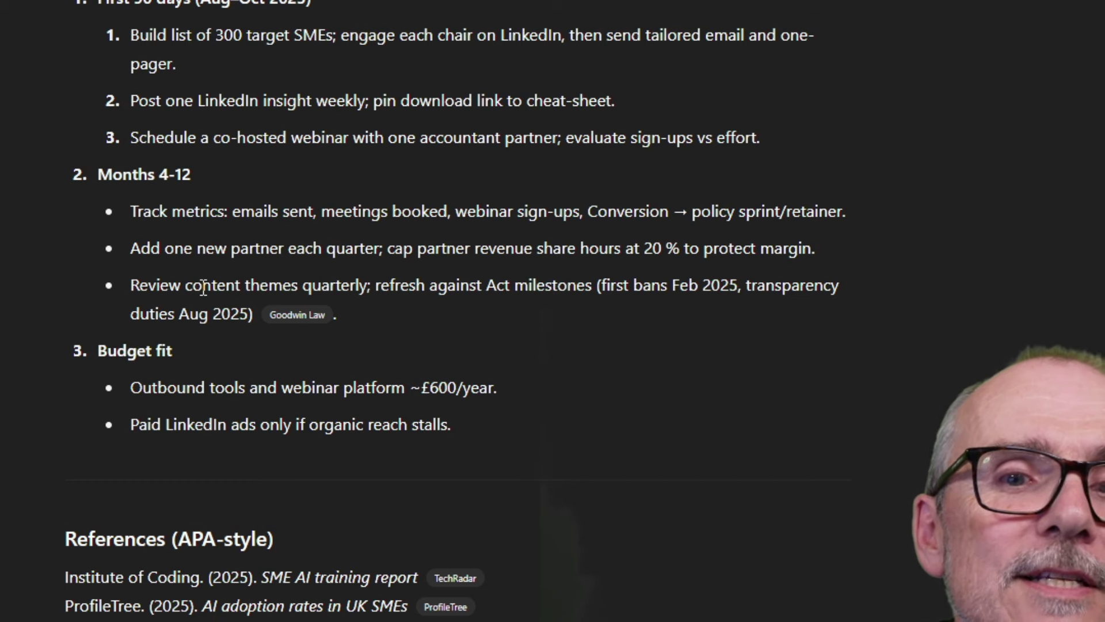
scroll(204, 288, "down", 2)
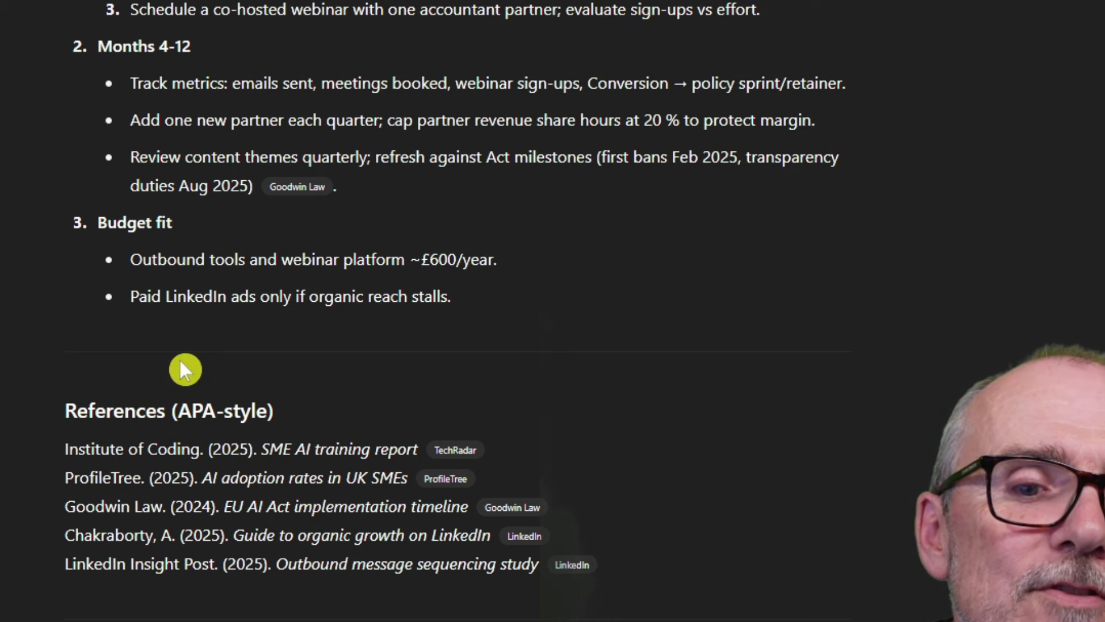
scroll(180, 365, "down", 3)
scroll(341, 256, "up", 5)
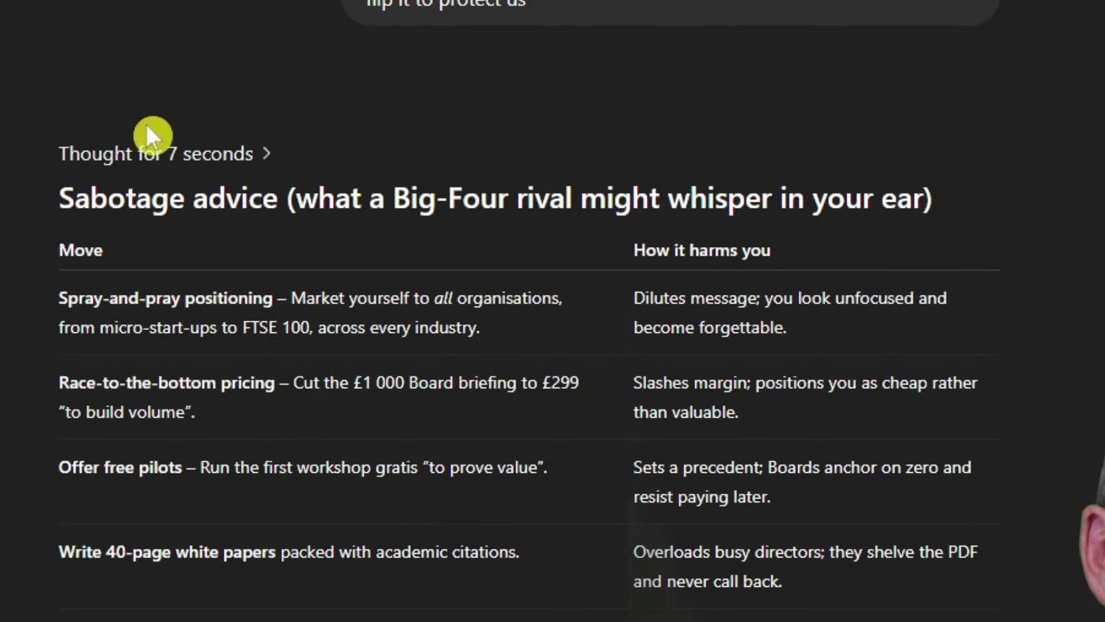
Step: Read the sabotage advice table, comparing each harmful Big-Four rival move with how it harms the business
scroll(179, 95, "down", 3)
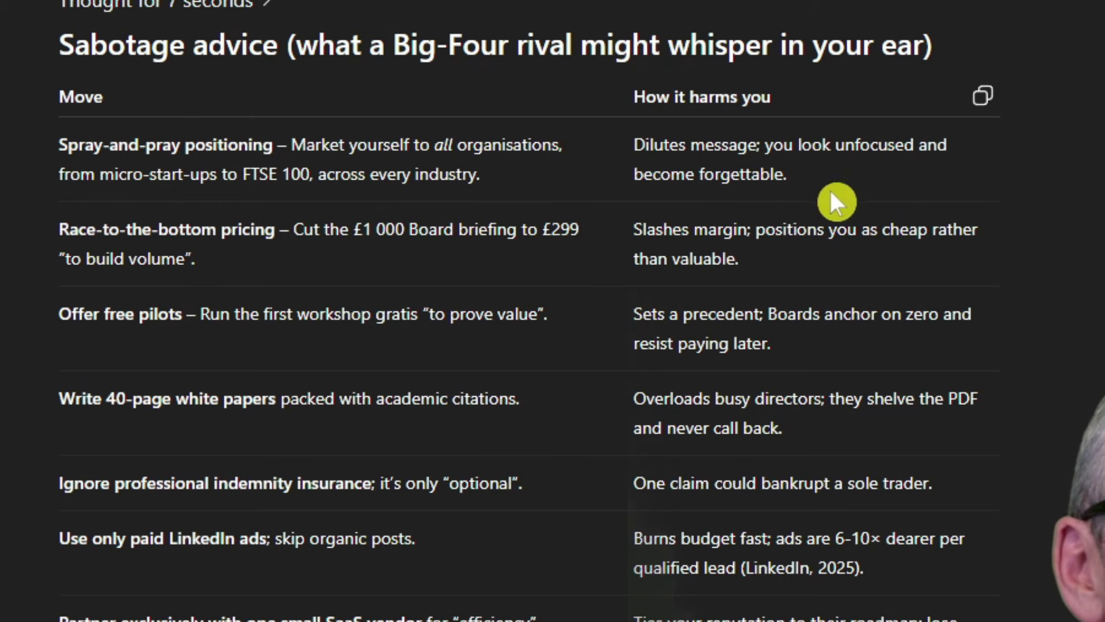
scroll(500, 185, "down", 3)
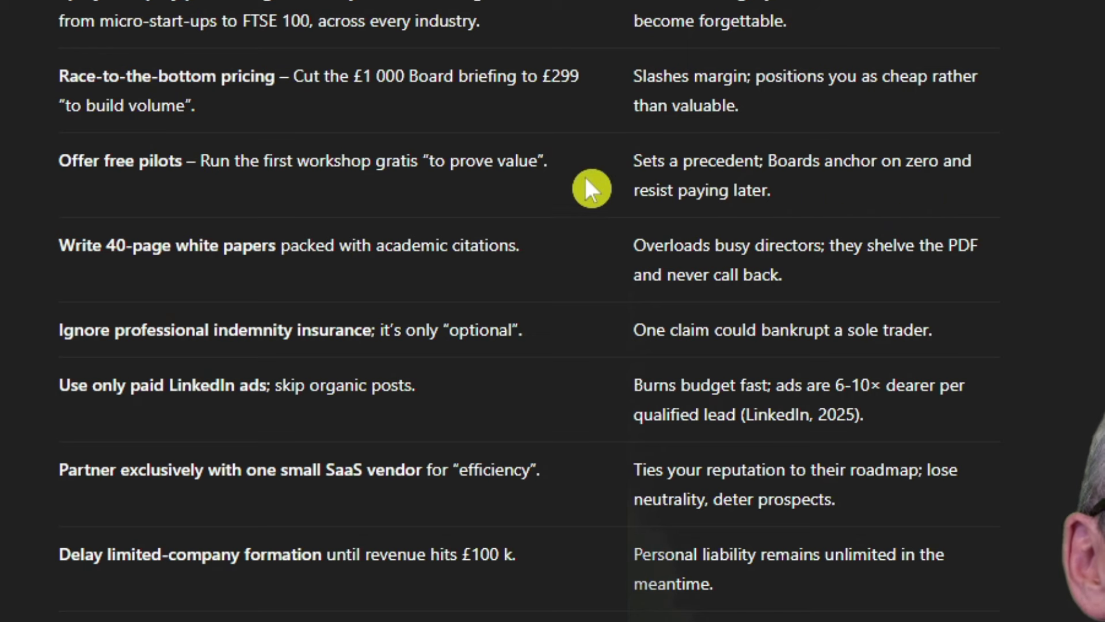
scroll(496, 193, "down", 3)
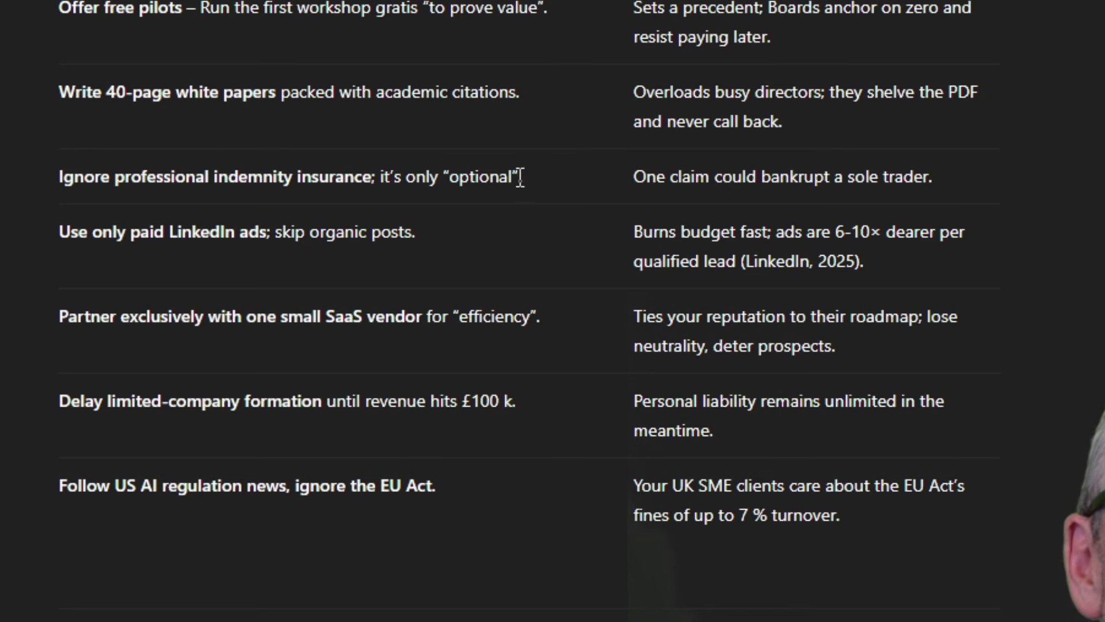
scroll(220, 89, "down", 2)
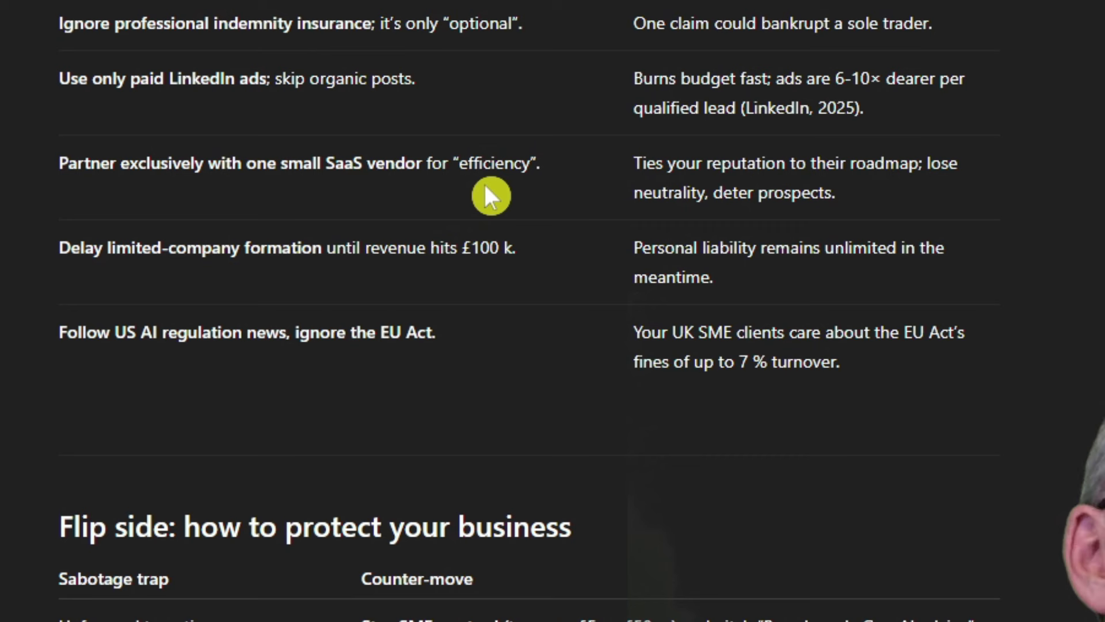
scroll(470, 193, "down", 3)
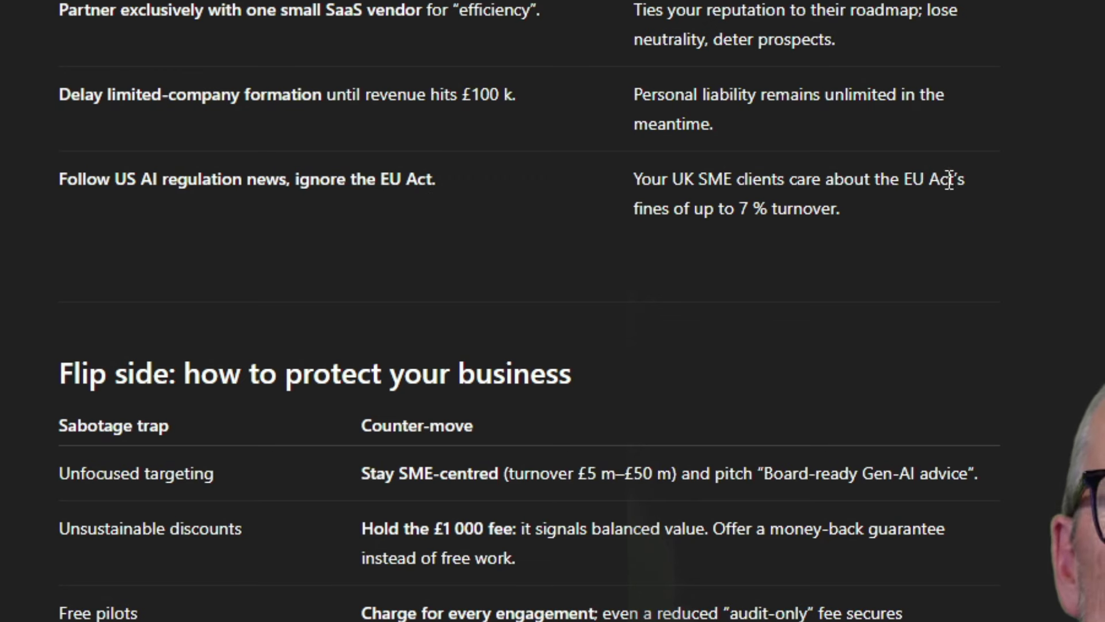
Step: Examine the counter-moves that protect the business against each sabotage trap, from unfocused targeting to ignoring the EU Act
scroll(468, 221, "down", 8)
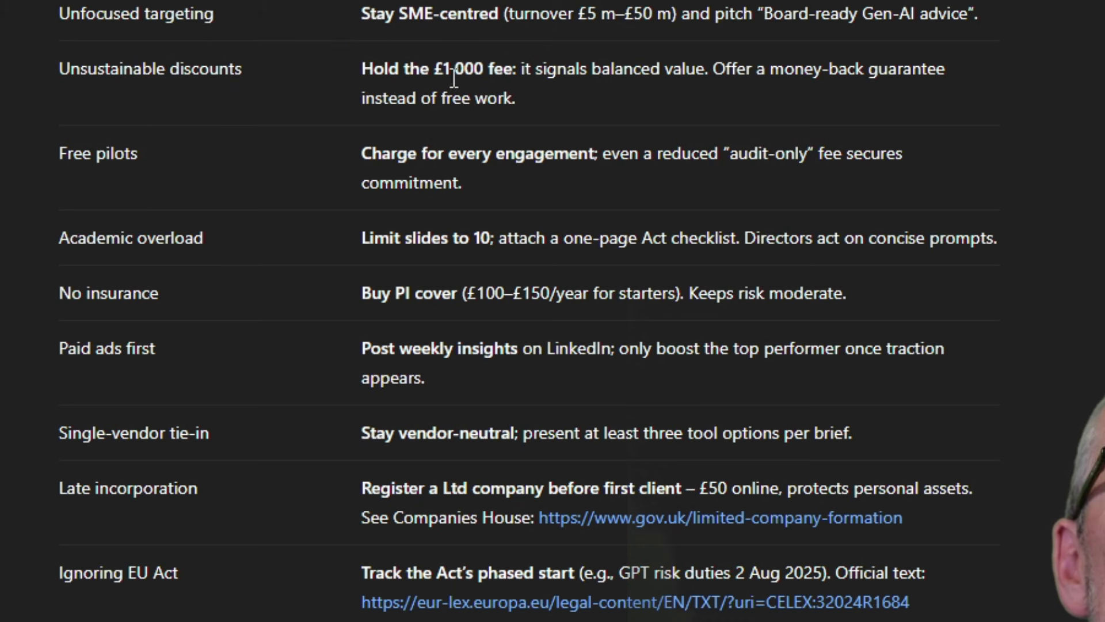
left_click(433, 225)
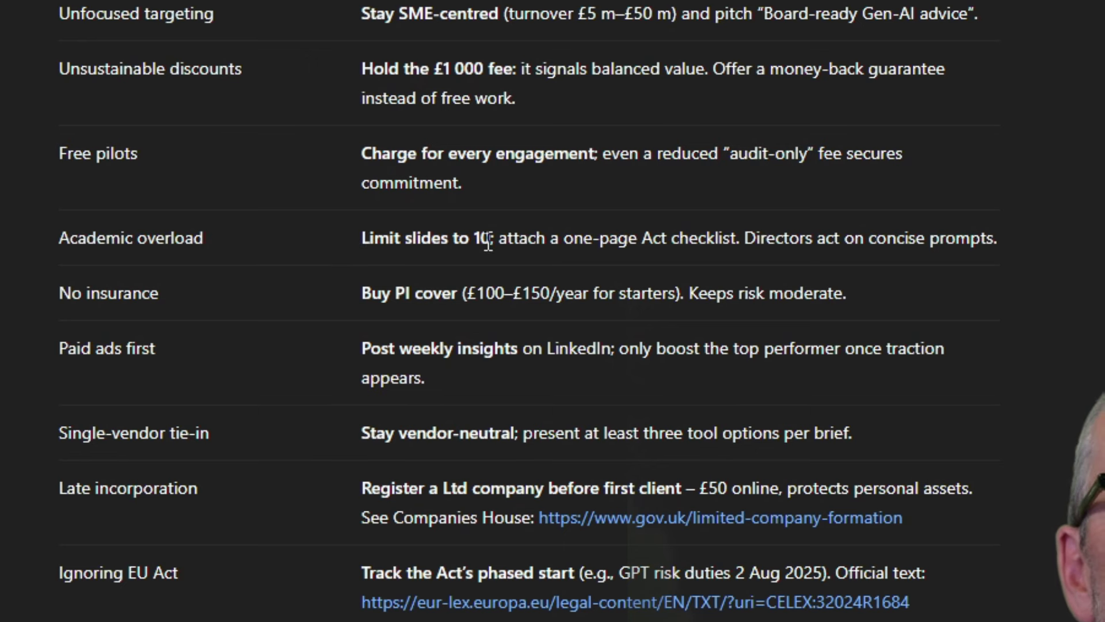
scroll(435, 151, "down", 2)
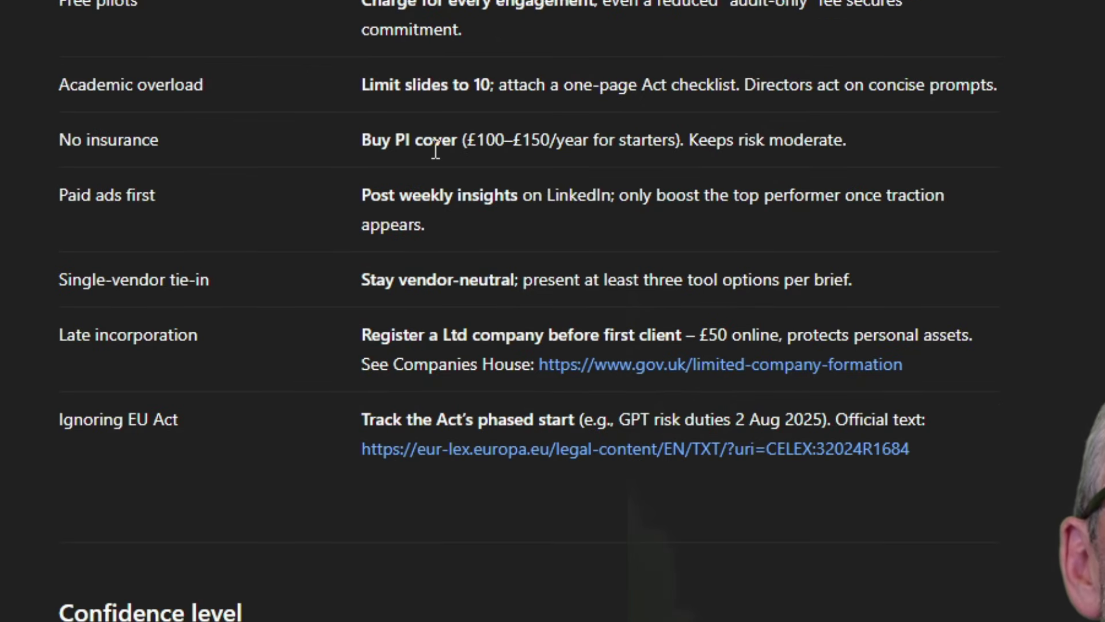
left_click(479, 225)
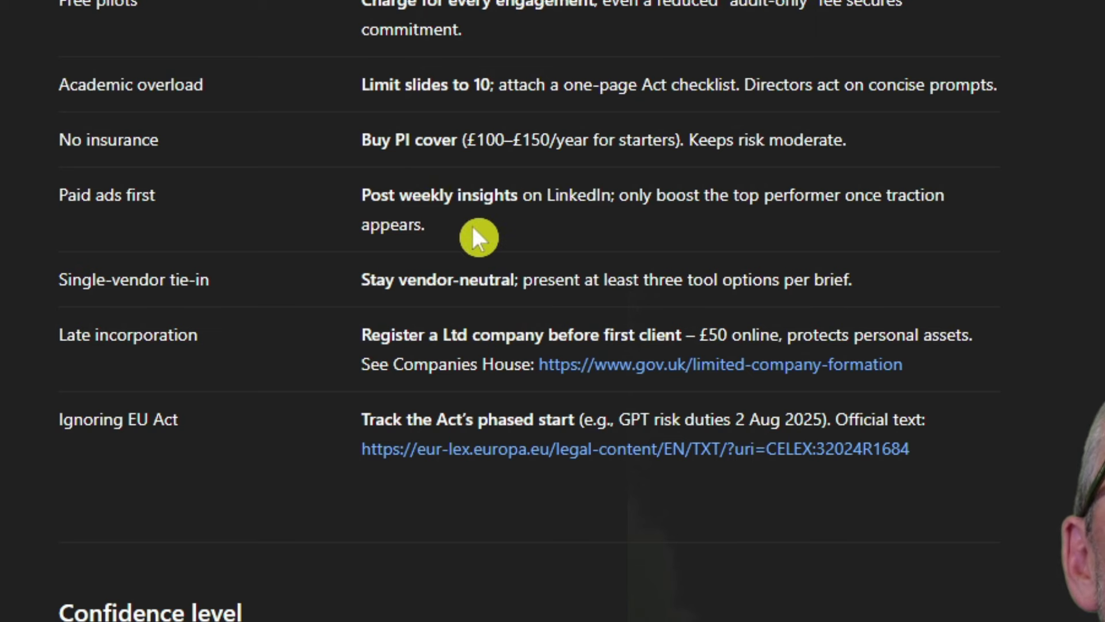
scroll(429, 299, "down", 2)
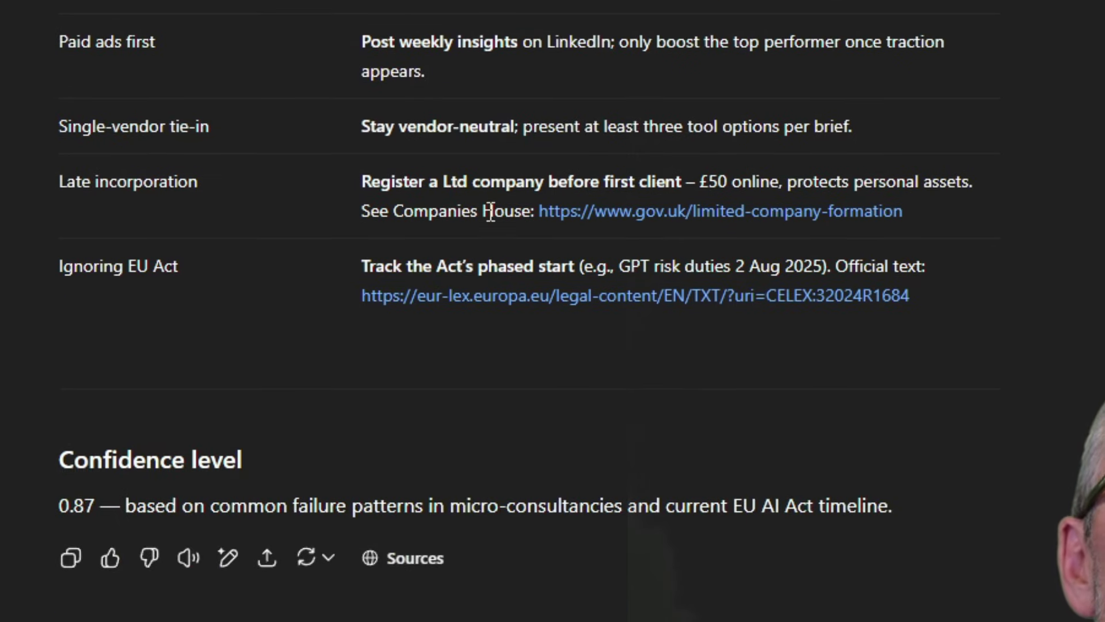
left_click(506, 237)
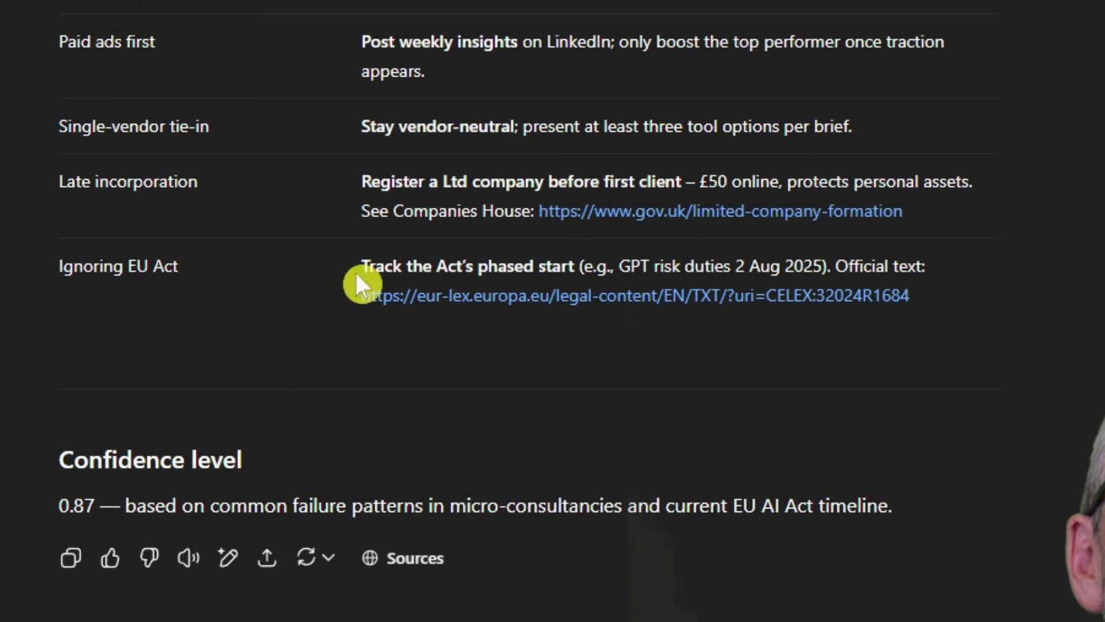
left_click(555, 334)
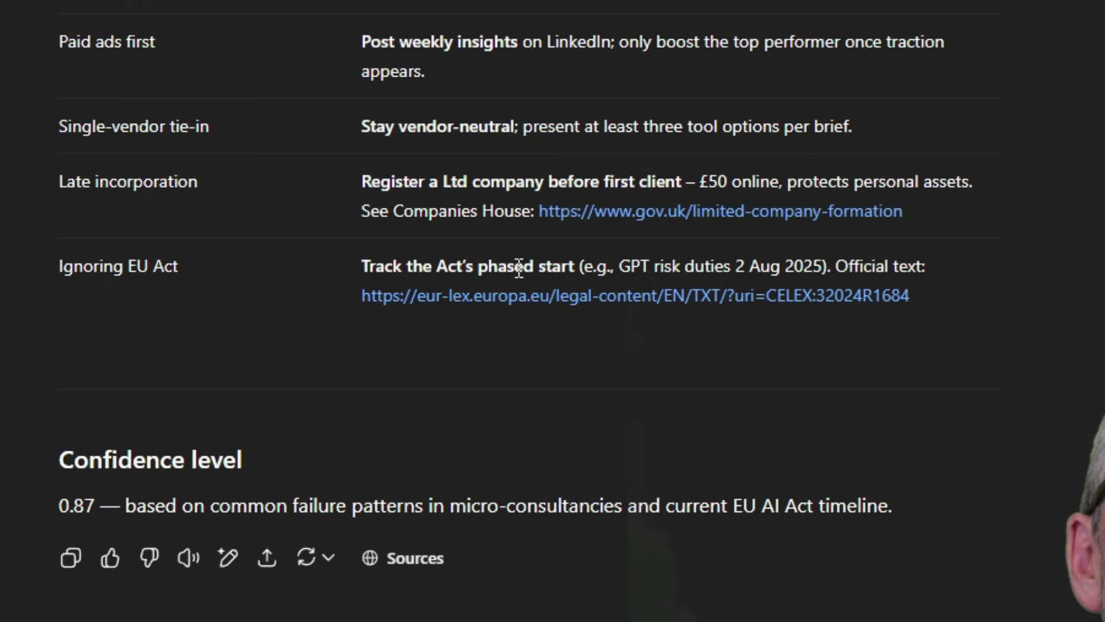
left_click(541, 291)
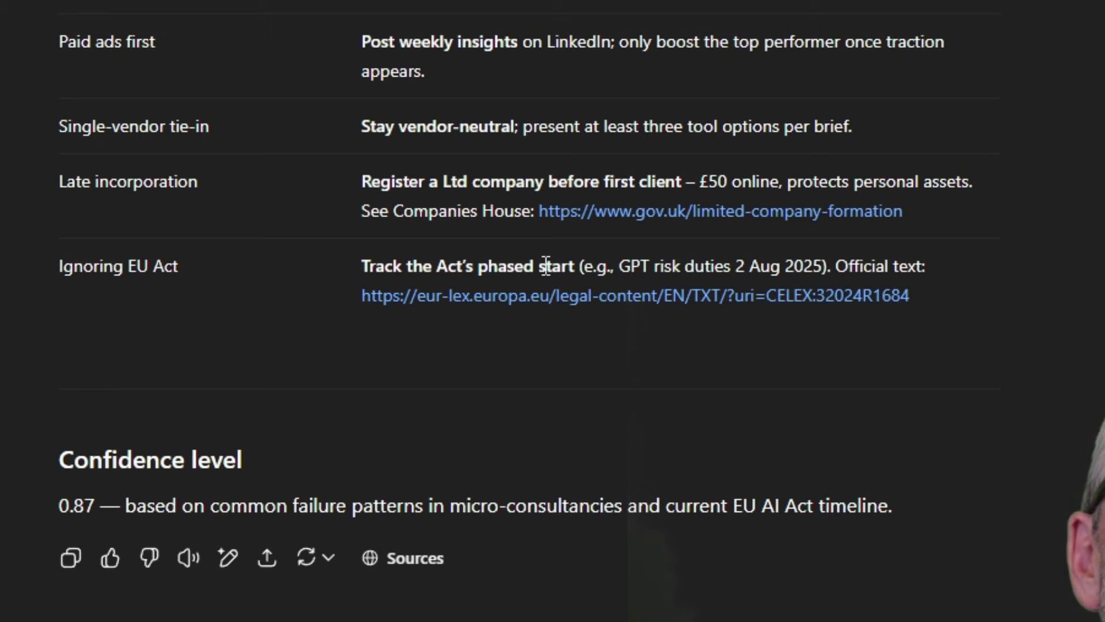
left_click(405, 278)
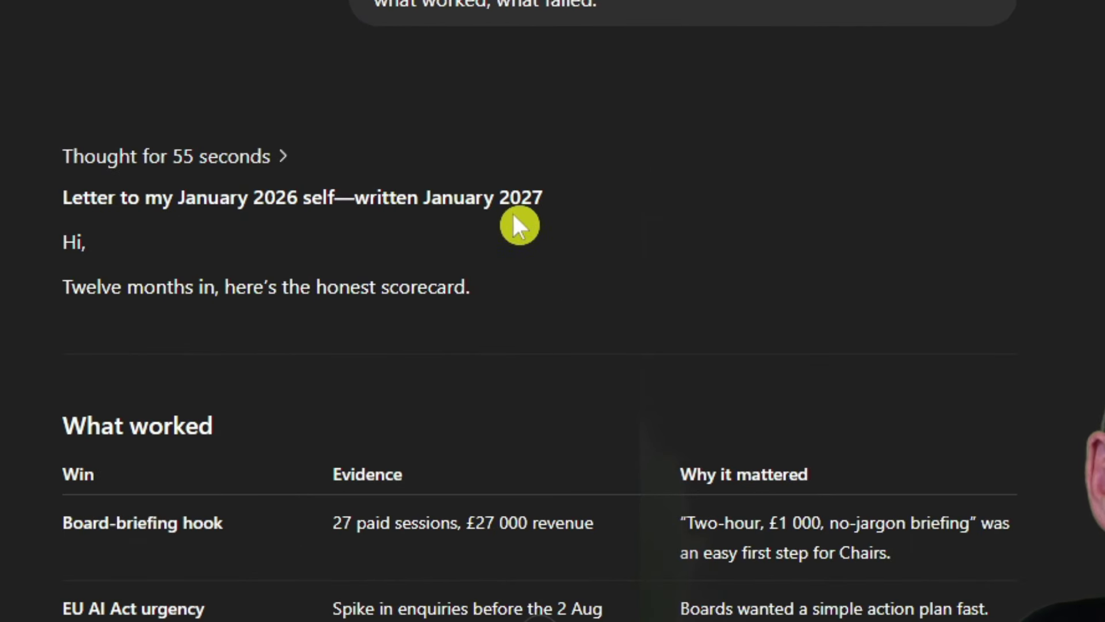
Step: Read the future-self letter's account of what worked, comparing each win's evidence and importance, and the year-one headline numbers
scroll(516, 218, "down", 3)
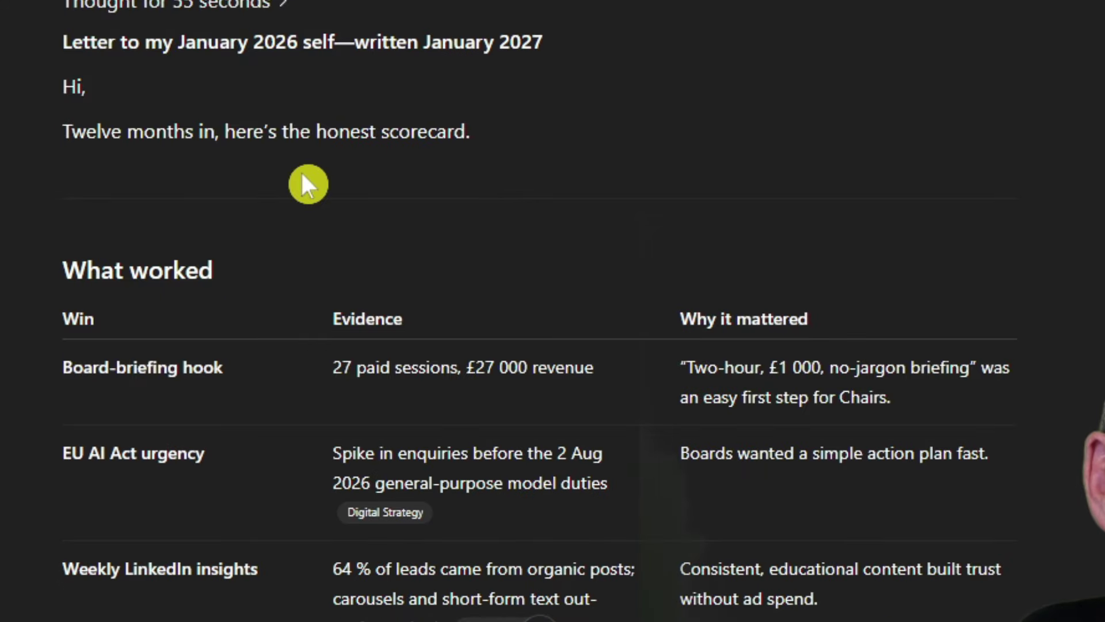
scroll(287, 184, "down", 9)
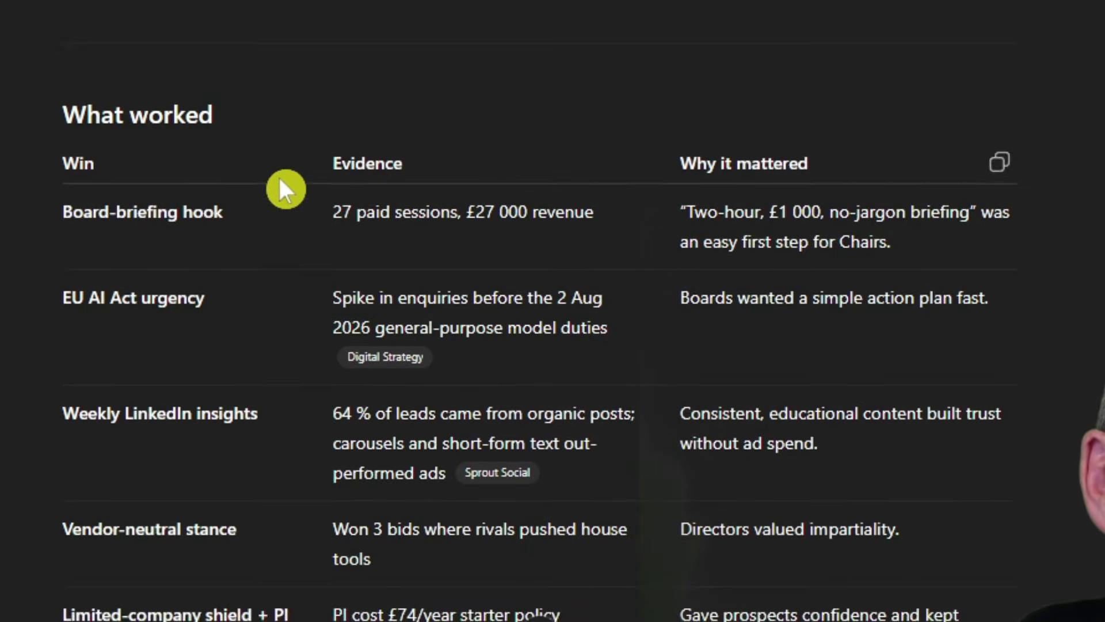
scroll(314, 190, "up", 3)
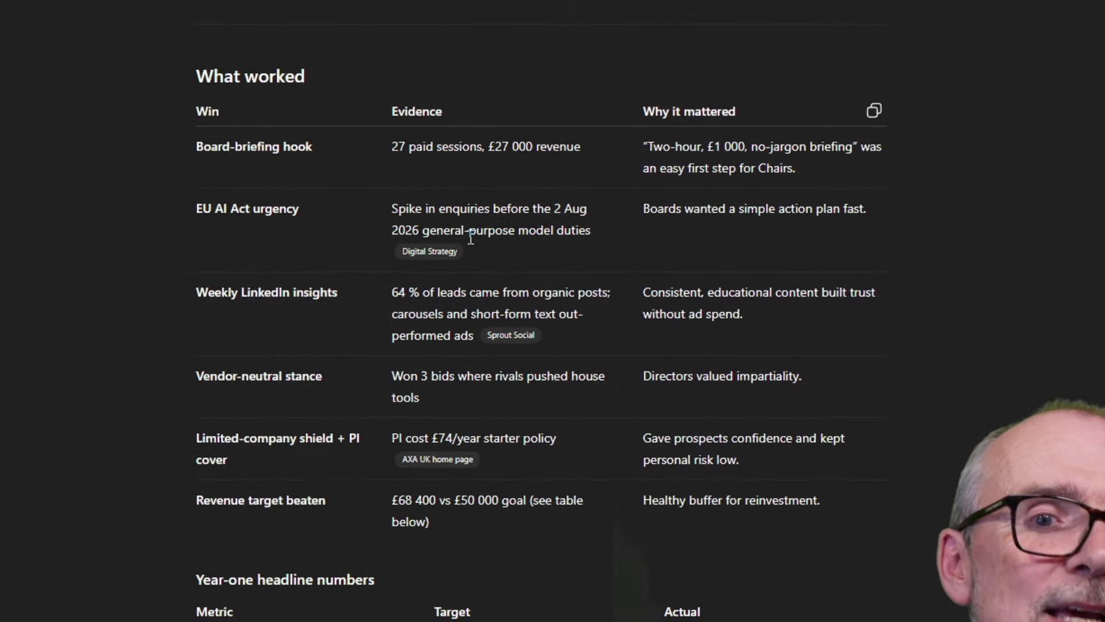
scroll(458, 253, "down", 2)
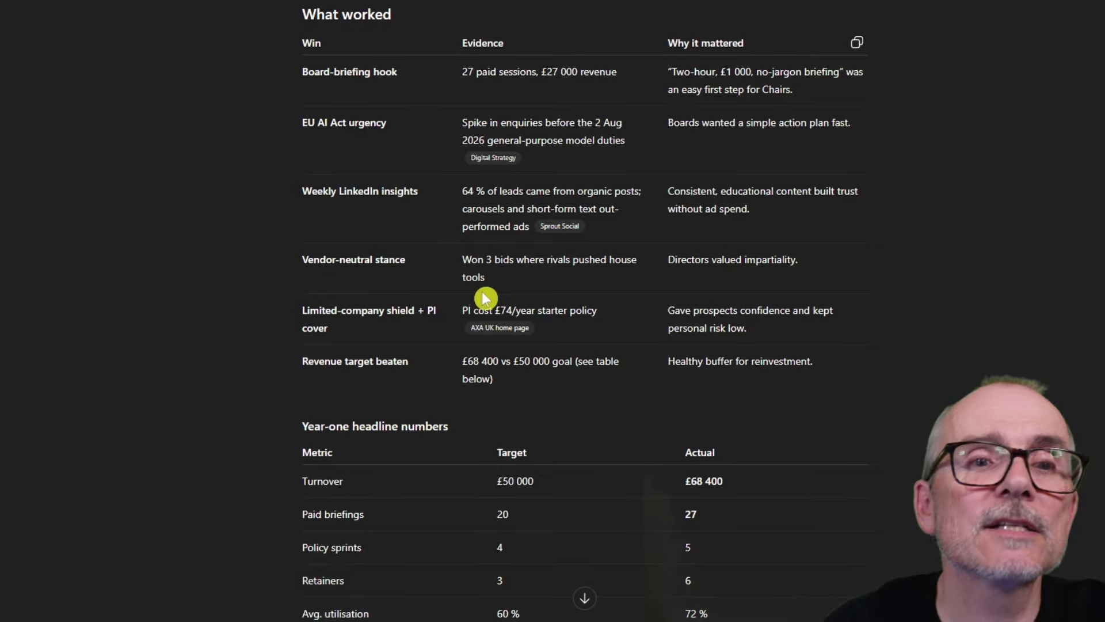
scroll(478, 291, "down", 2)
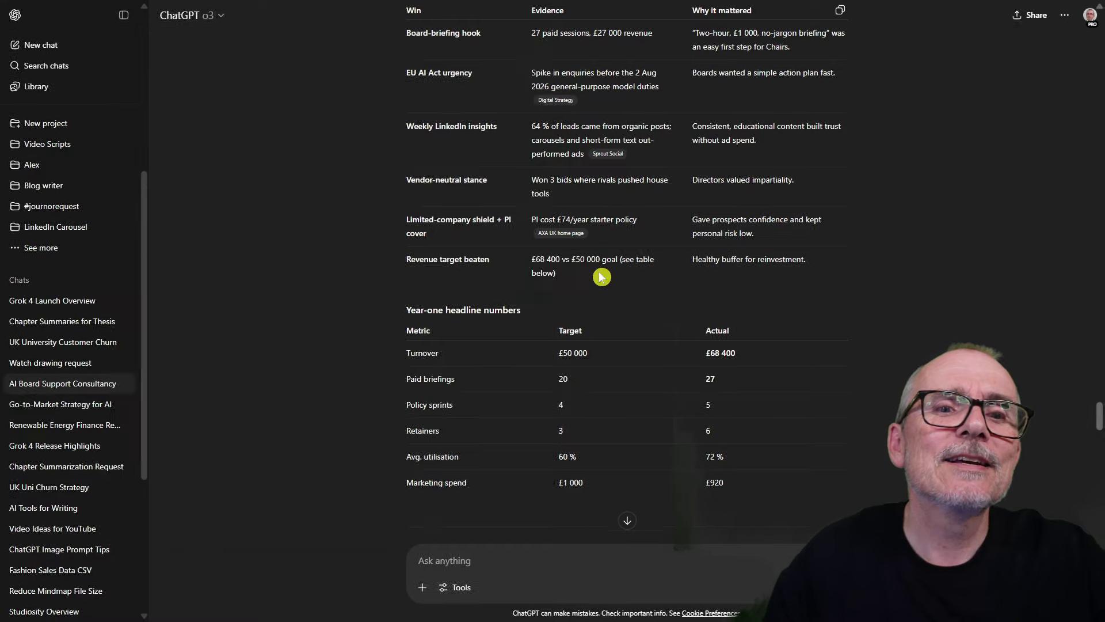
Step: Review the future-self letter's list of what failed, its lessons for year two and the quick next-year roadmap
scroll(615, 278, "down", 5)
scroll(615, 278, "down", 3)
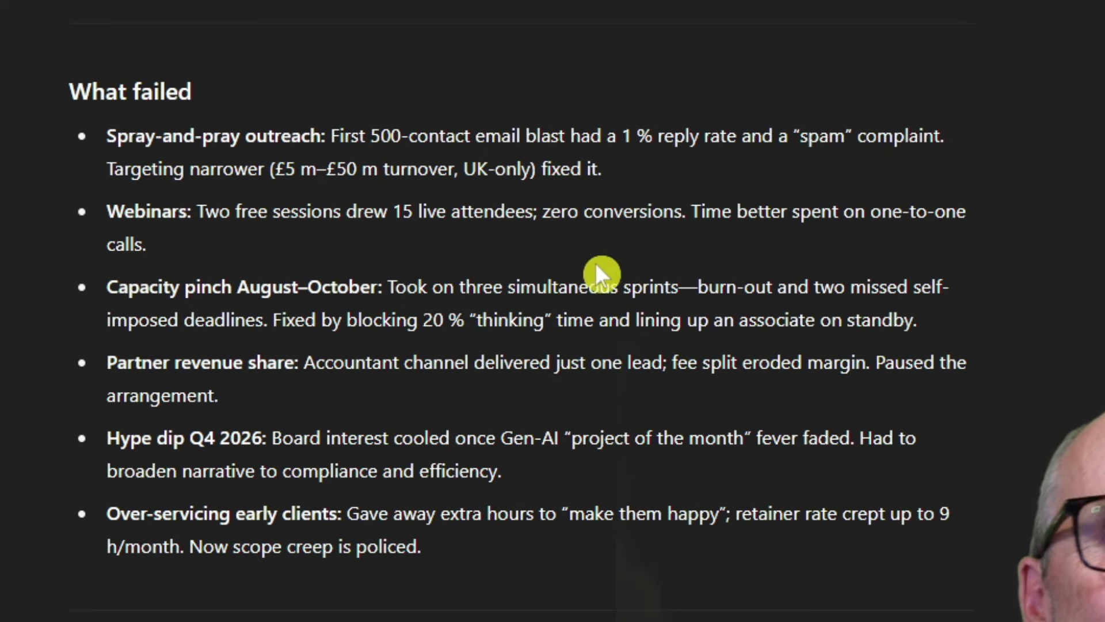
scroll(506, 280, "down", 2)
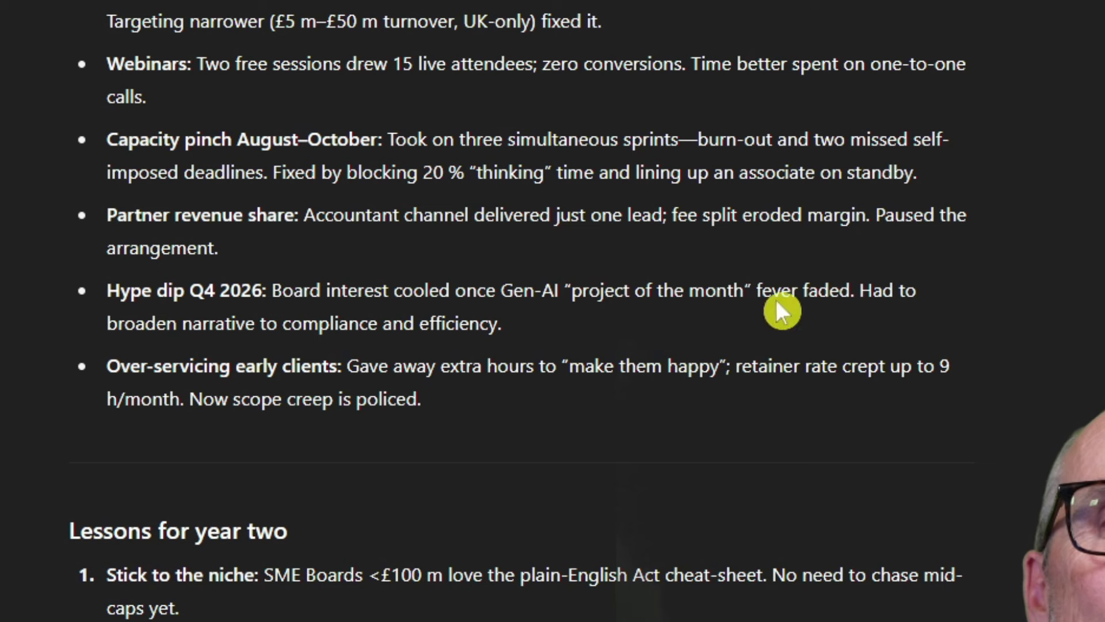
scroll(623, 306, "down", 2)
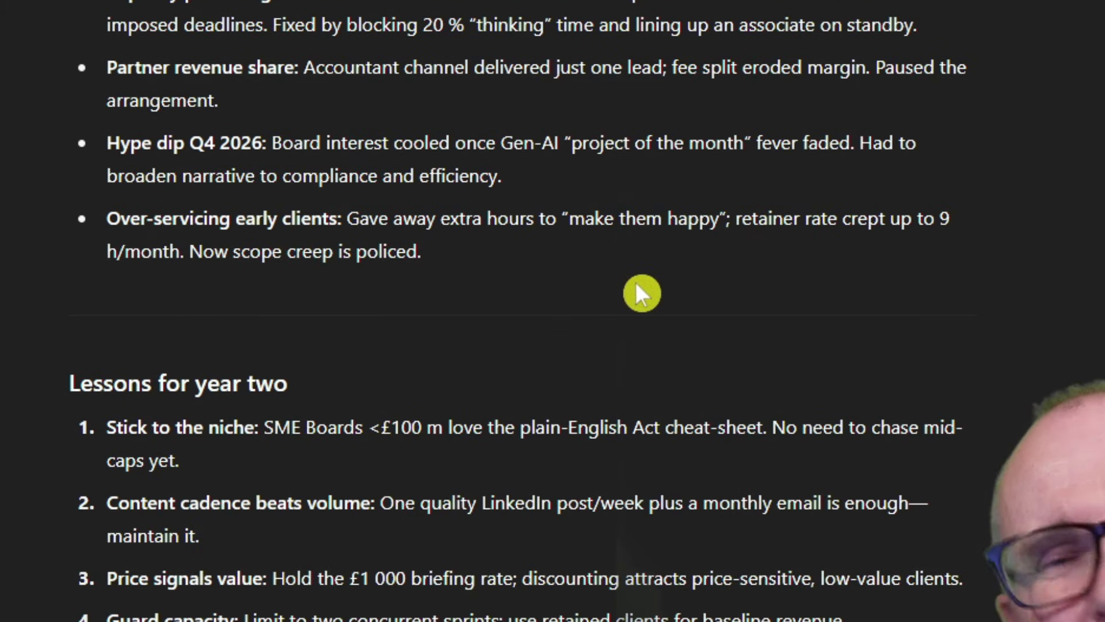
scroll(619, 263, "down", 4)
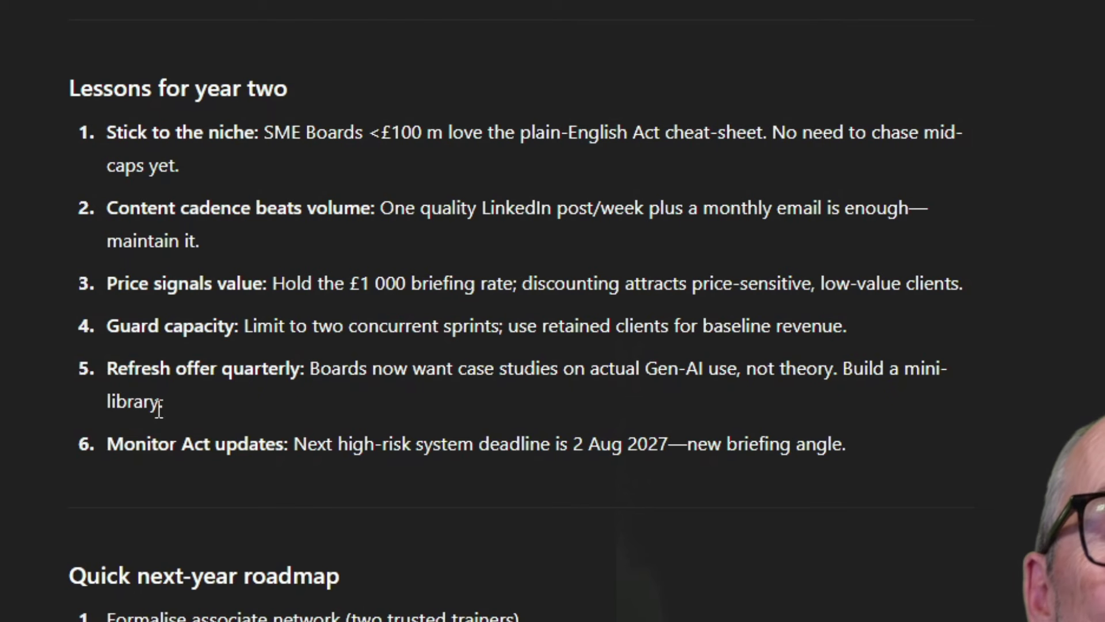
scroll(60, 285, "down", 6)
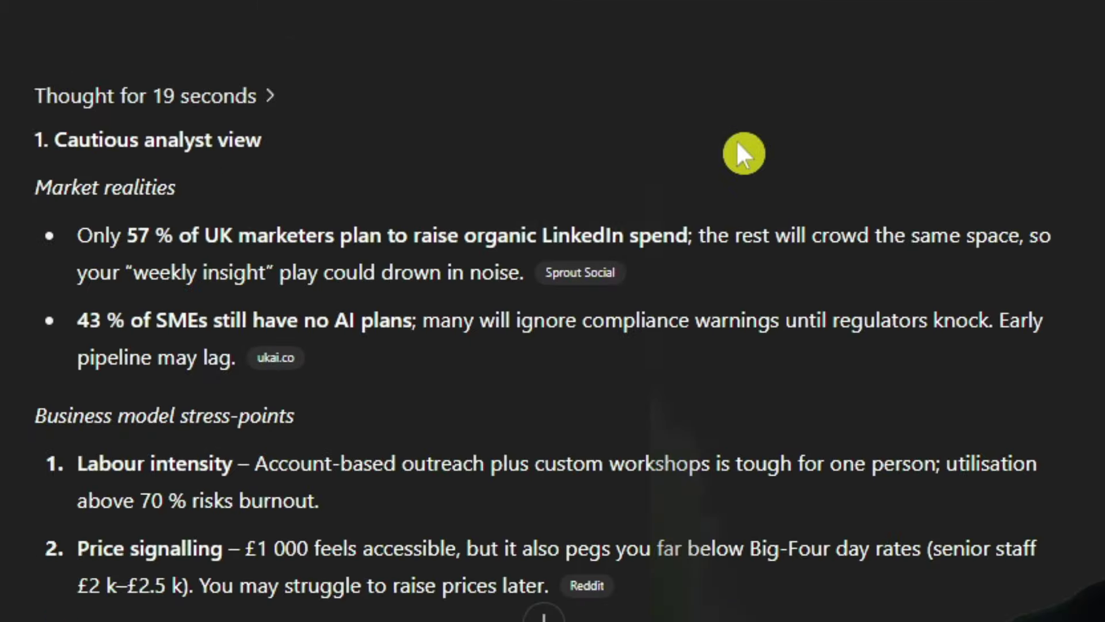
Step: Review the cautious-analyst, aggressive-disruptor and balanced-verdict prompt, and read the analyst's market realities and business model stress-points
scroll(735, 139, "up", 4)
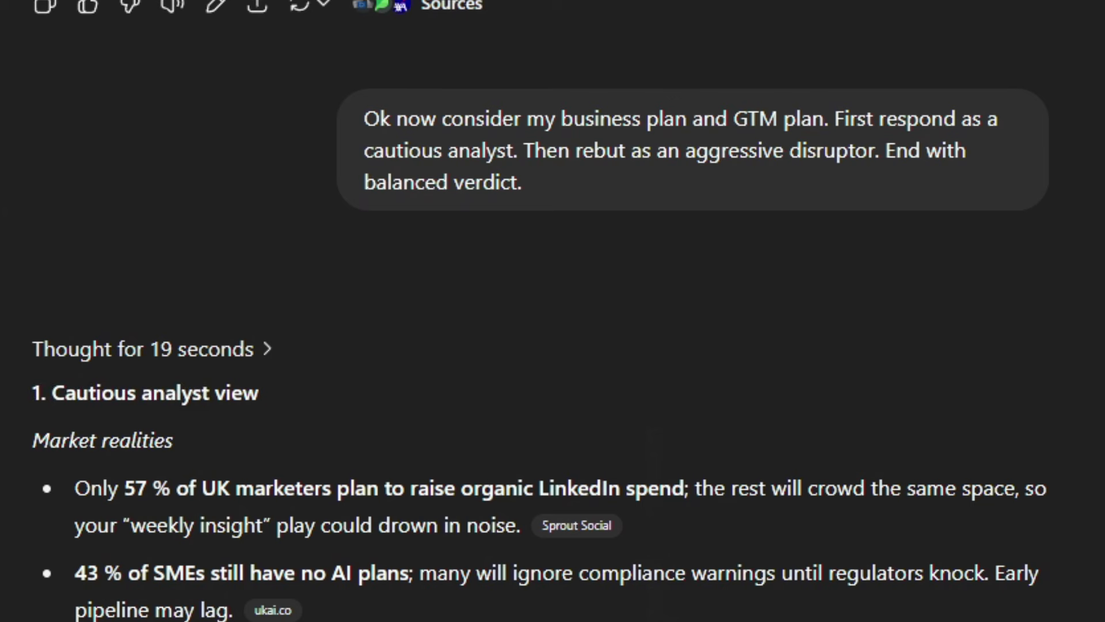
scroll(436, 271, "down", 5)
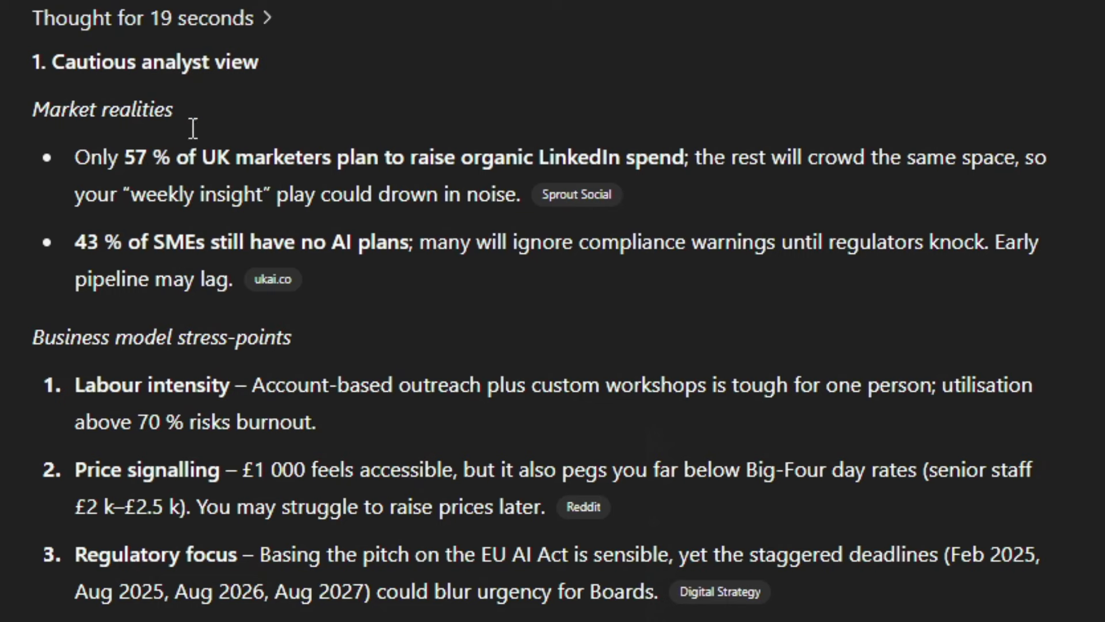
scroll(164, 282, "down", 3)
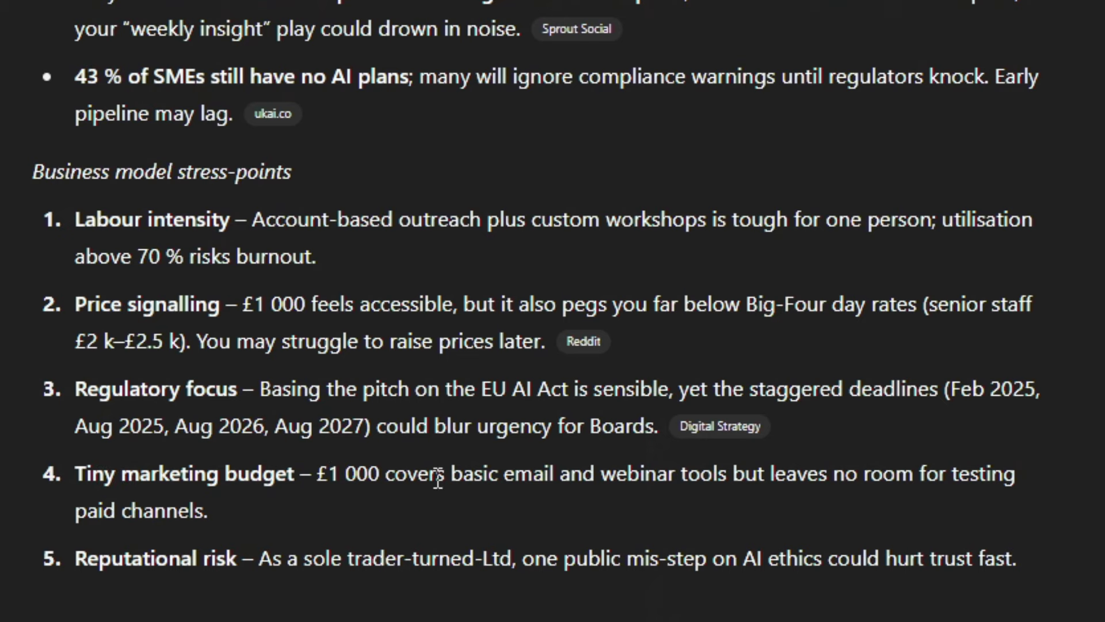
scroll(356, 420, "down", 3)
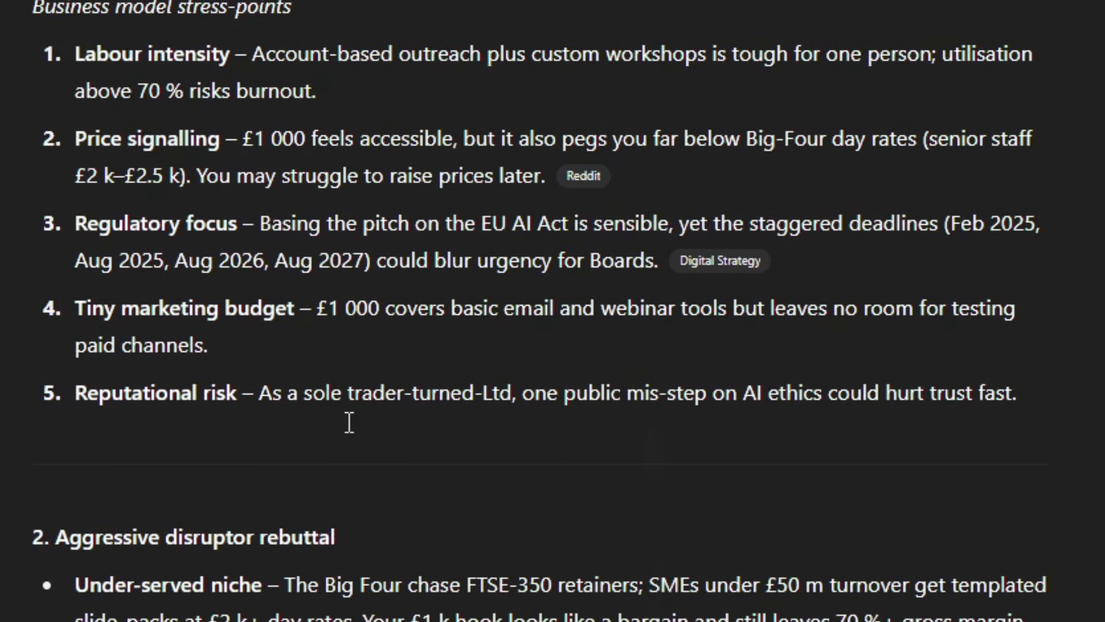
Step: Read the aggressive disruptor rebuttal, and the balanced verdict with its risk and opportunity weights and recommendation
scroll(345, 397, "down", 3)
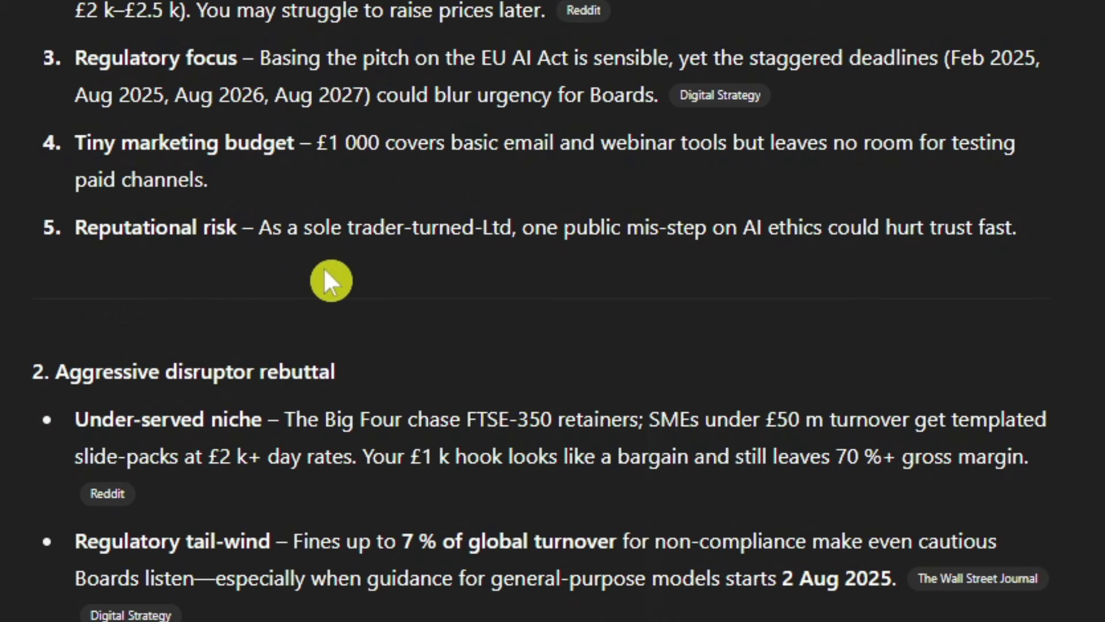
scroll(322, 270, "down", 3)
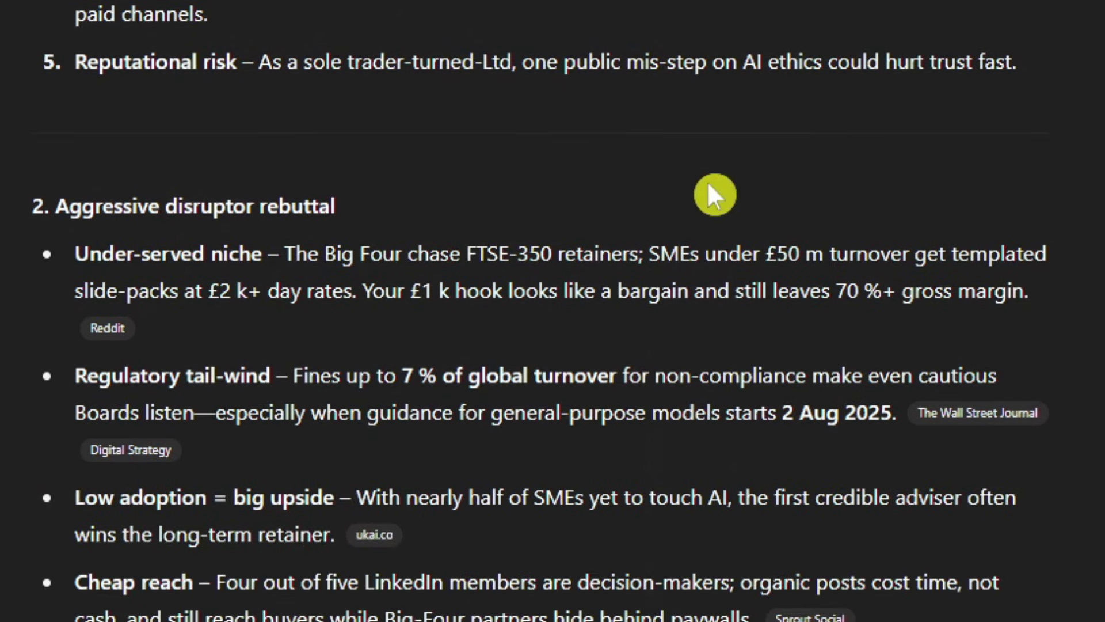
scroll(711, 193, "down", 3)
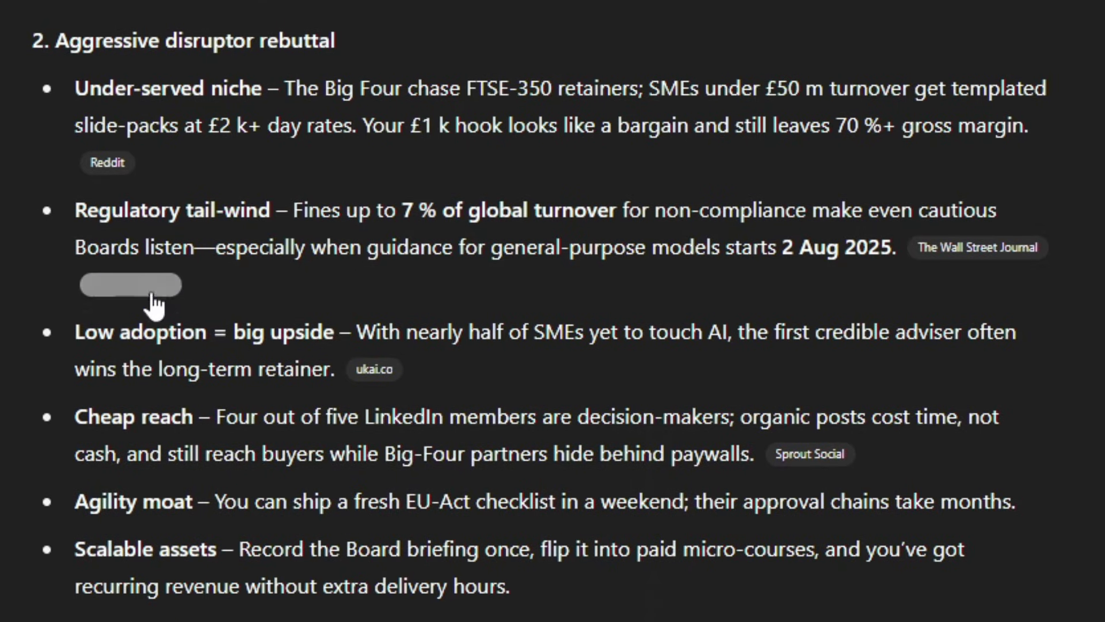
mouse_move(158, 304)
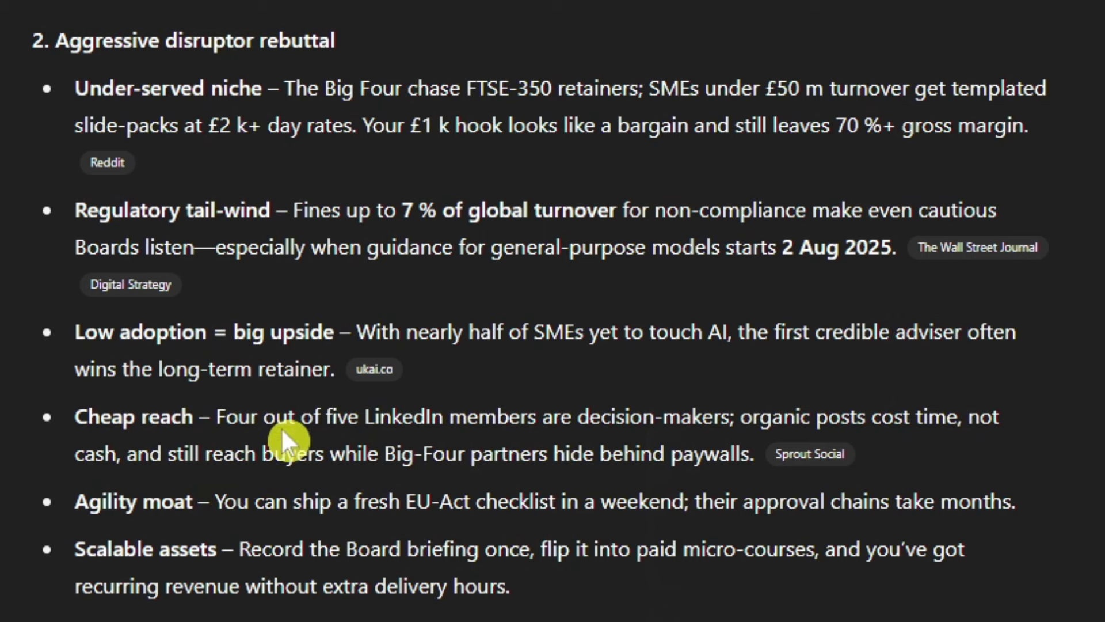
scroll(278, 430, "down", 3)
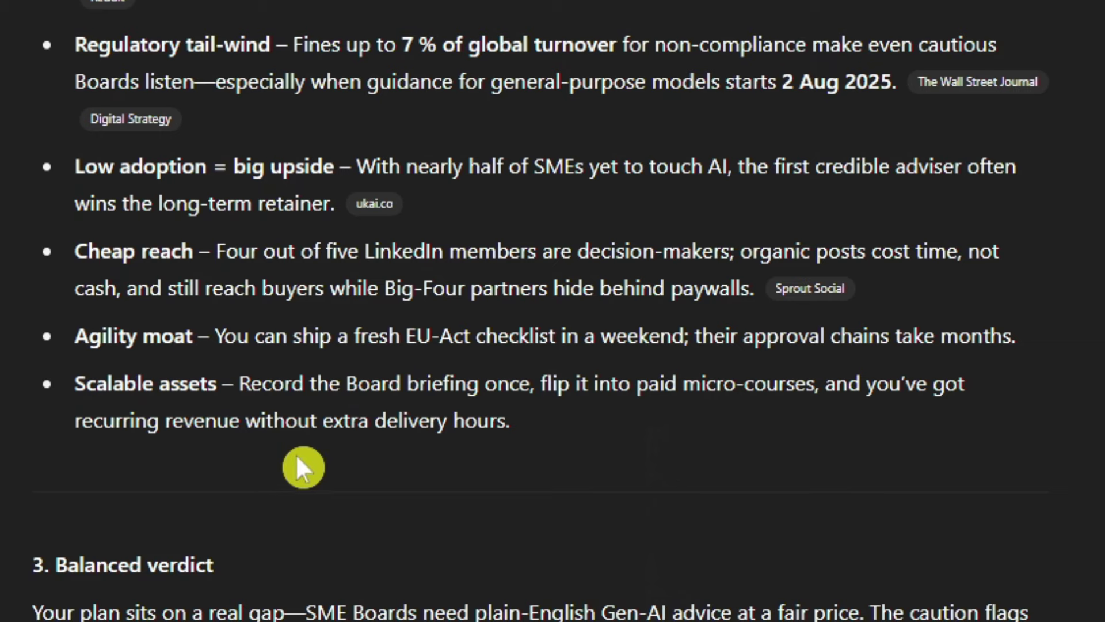
scroll(215, 455, "down", 8)
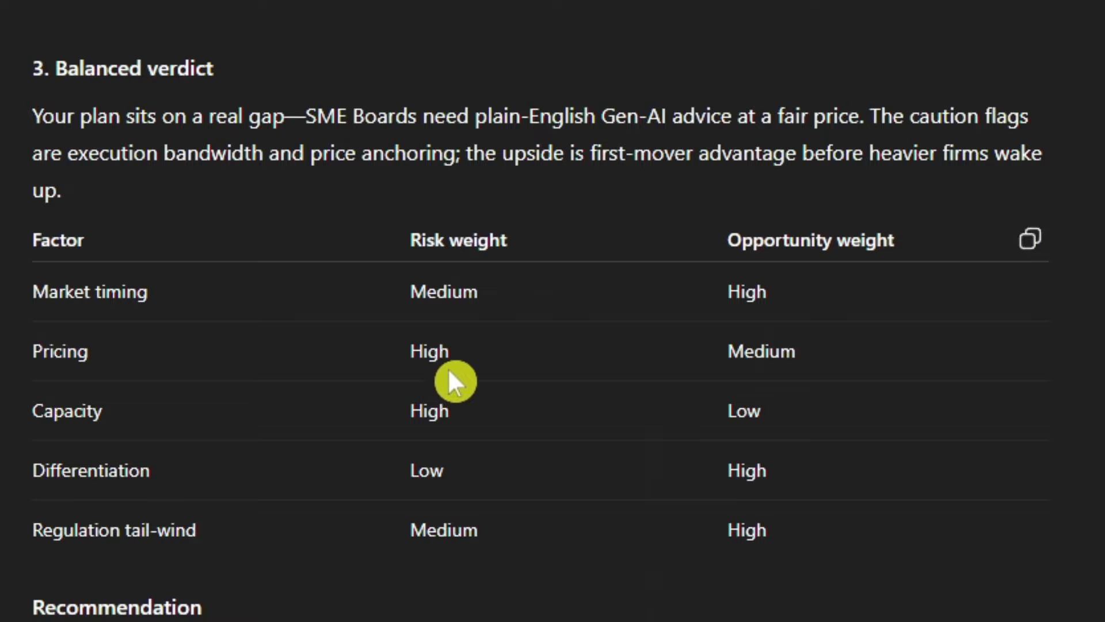
scroll(452, 377, "down", 5)
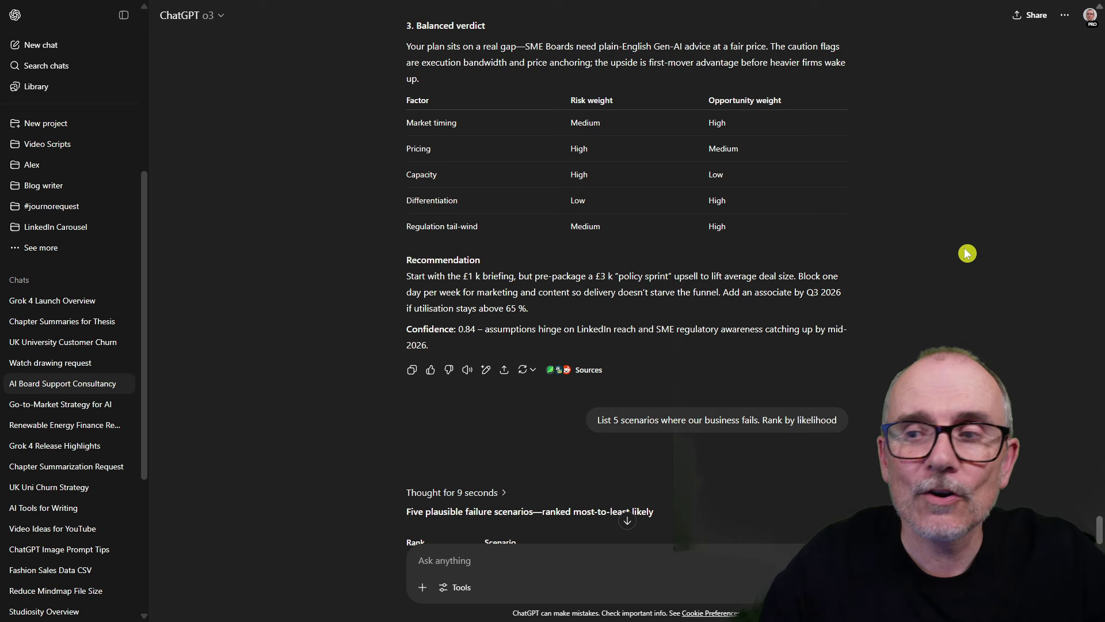
Step: Examine the five business failure scenarios ranked by likelihood, including why each could sink the business and the confidence rating
scroll(814, 273, "down", 4)
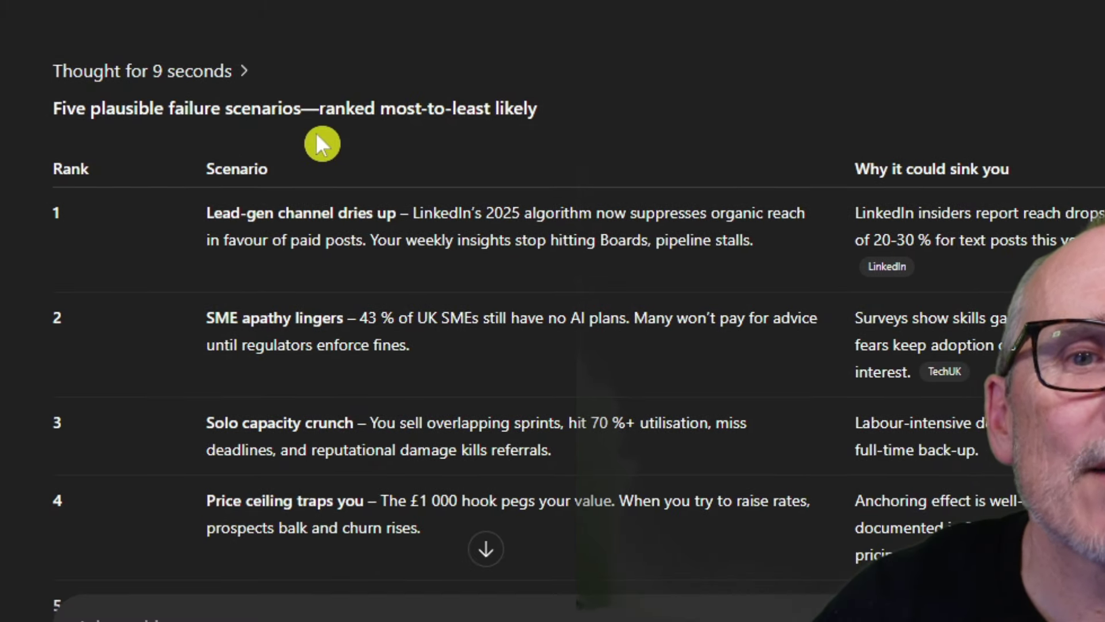
scroll(317, 136, "down", 3)
scroll(321, 115, "down", 2)
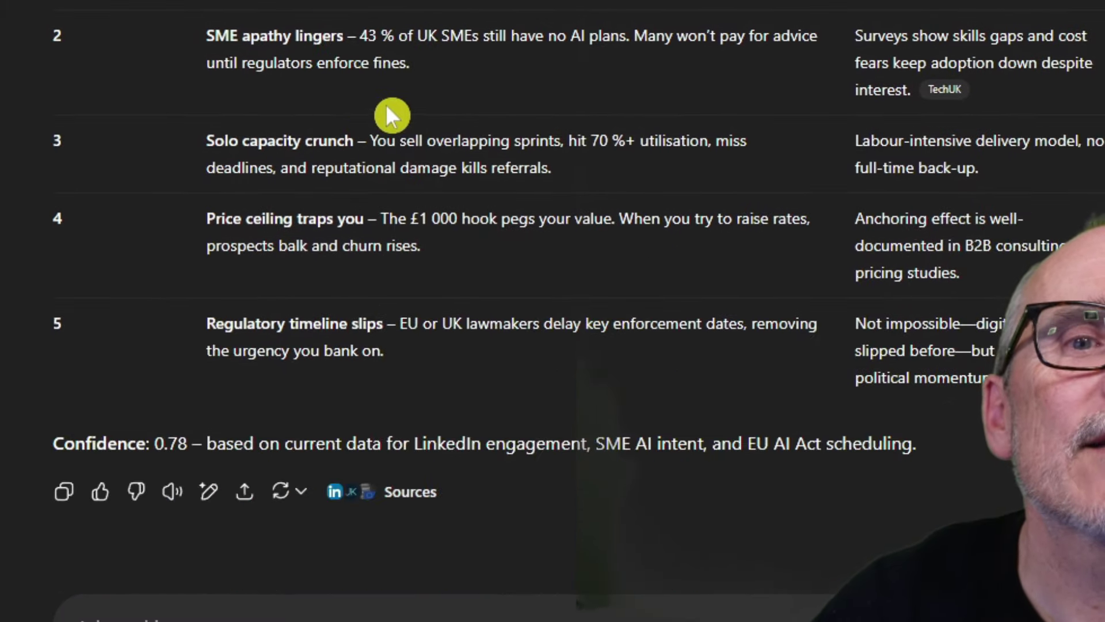